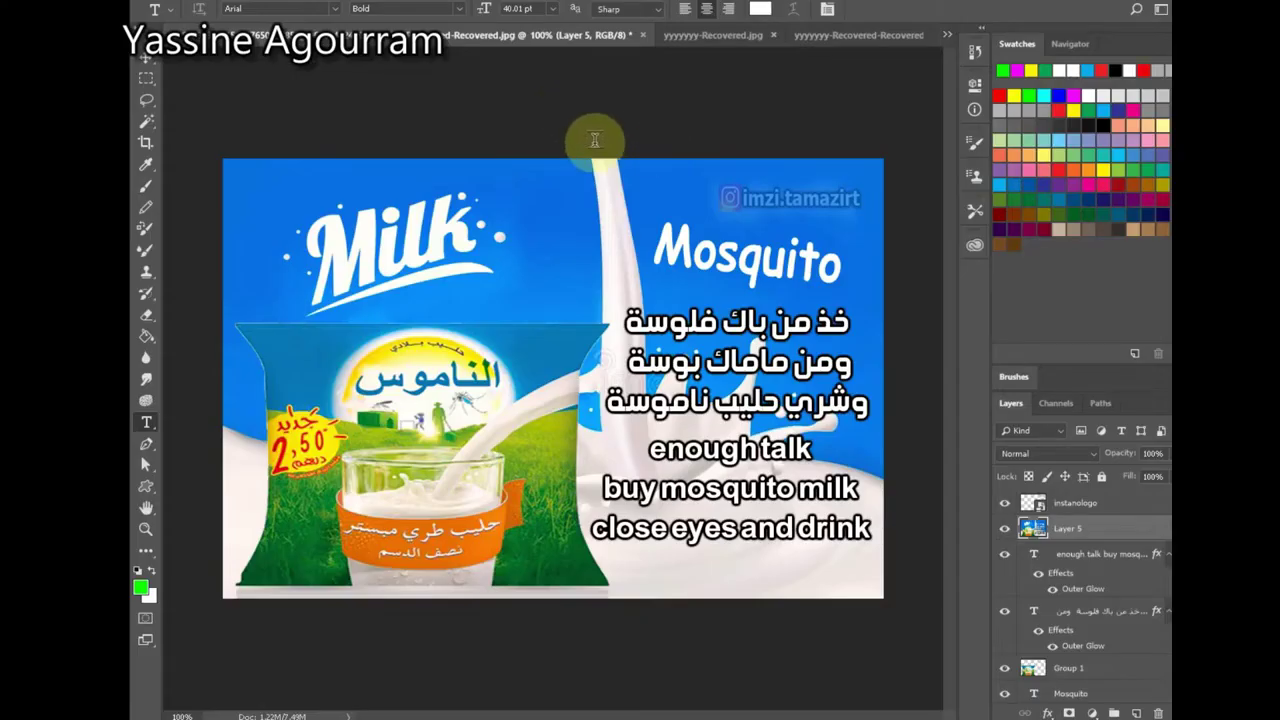
Step: Look through the other open designs and examine the barbarian-with-axe stock photo in the Compressed folder
click(729, 37)
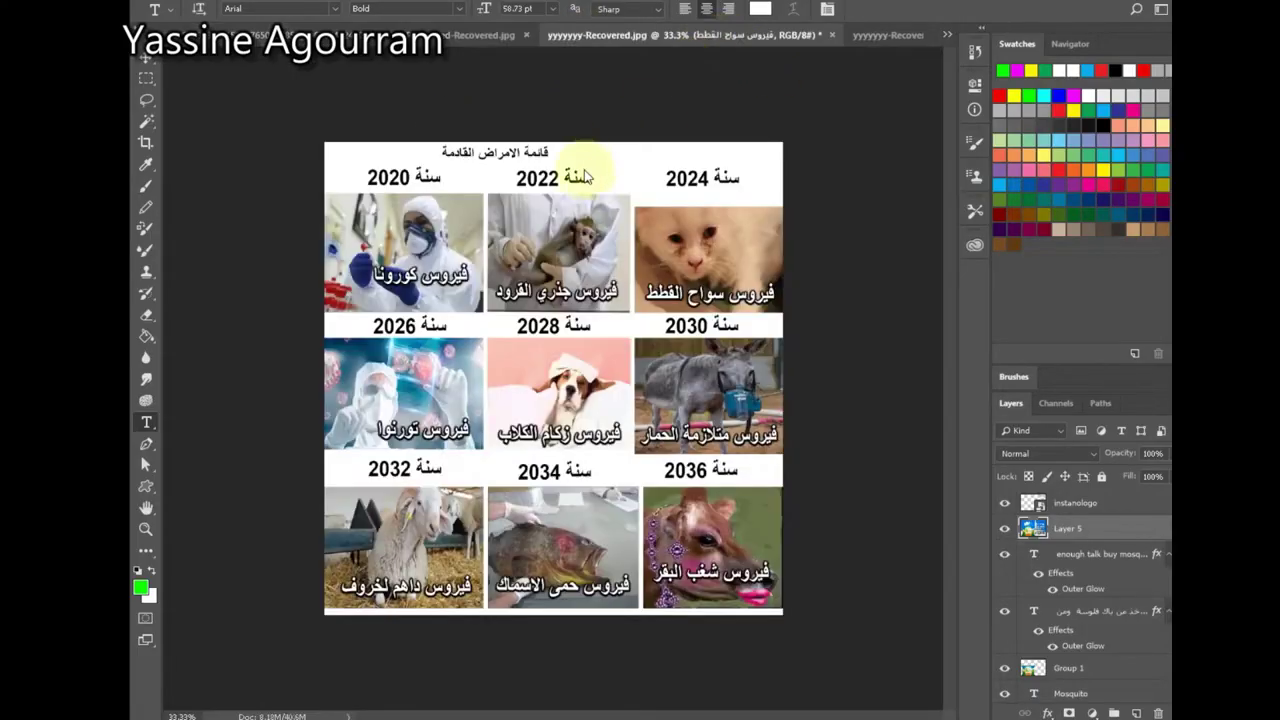
click(870, 38)
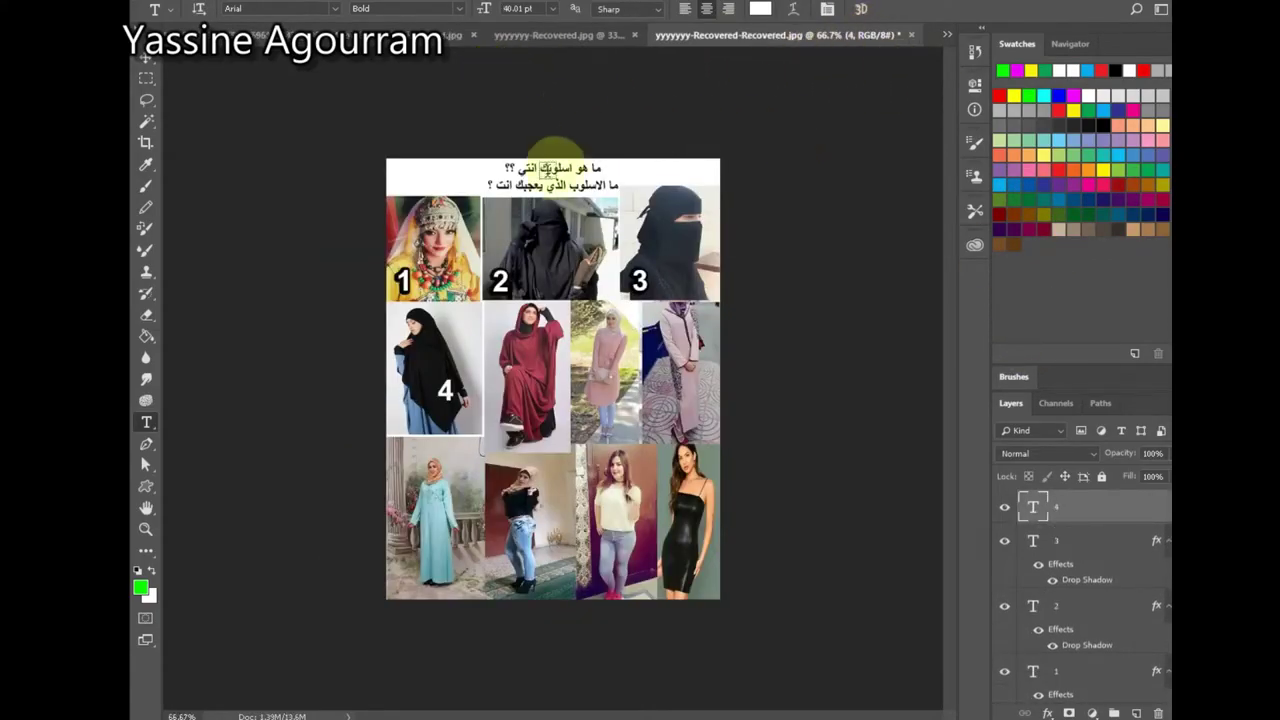
click(205, 716)
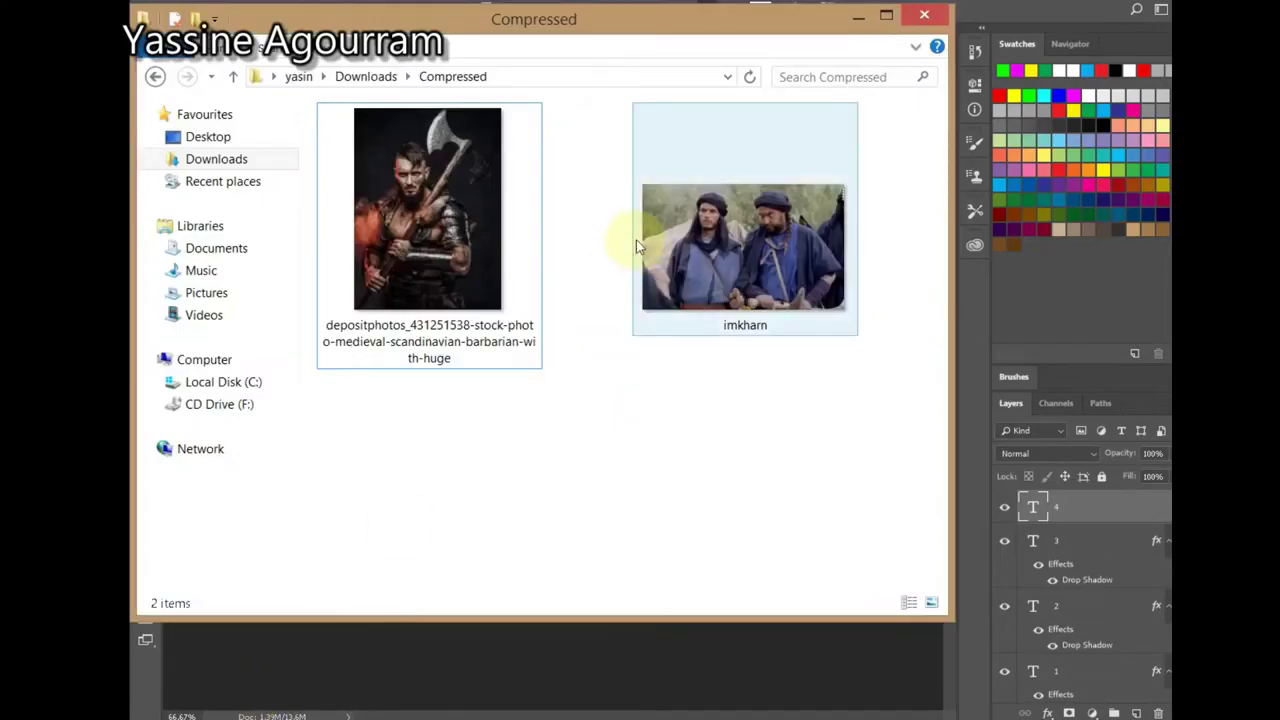
click(456, 165)
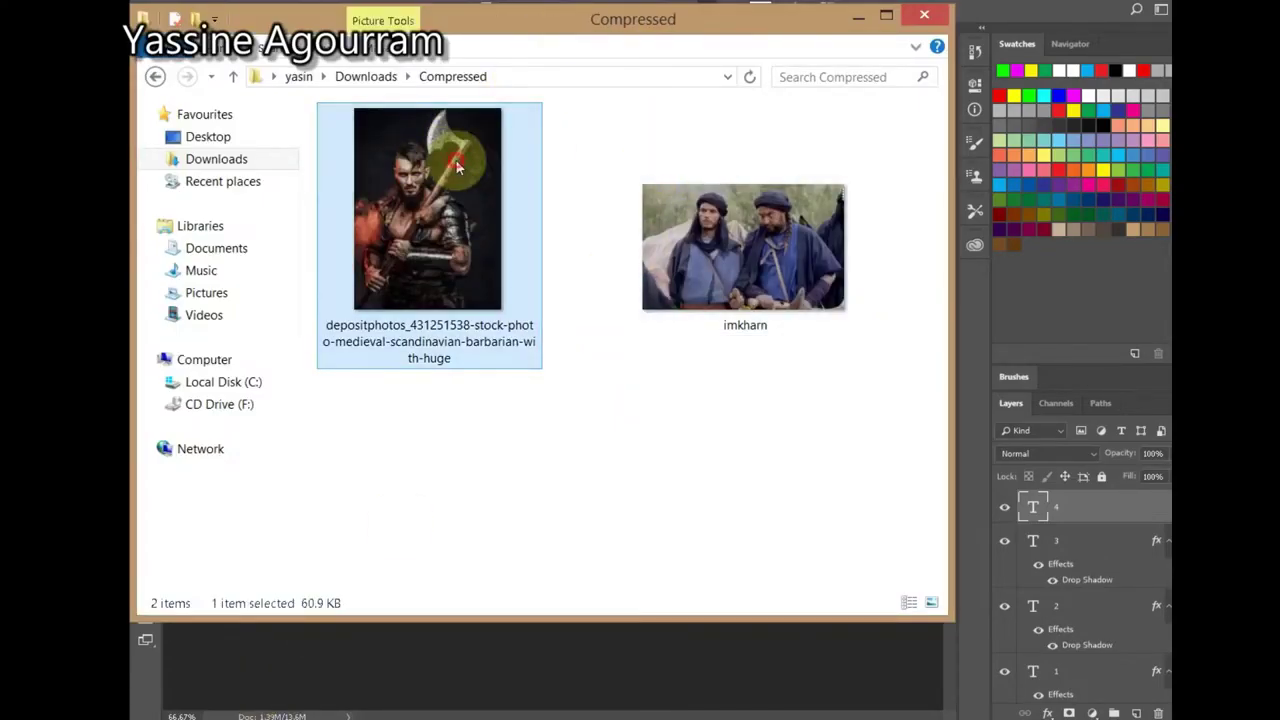
double_click(456, 166)
scroll(701, 204, up, 1)
scroll(701, 204, down, 1)
scroll(701, 204, up, 2)
scroll(701, 205, down, 1)
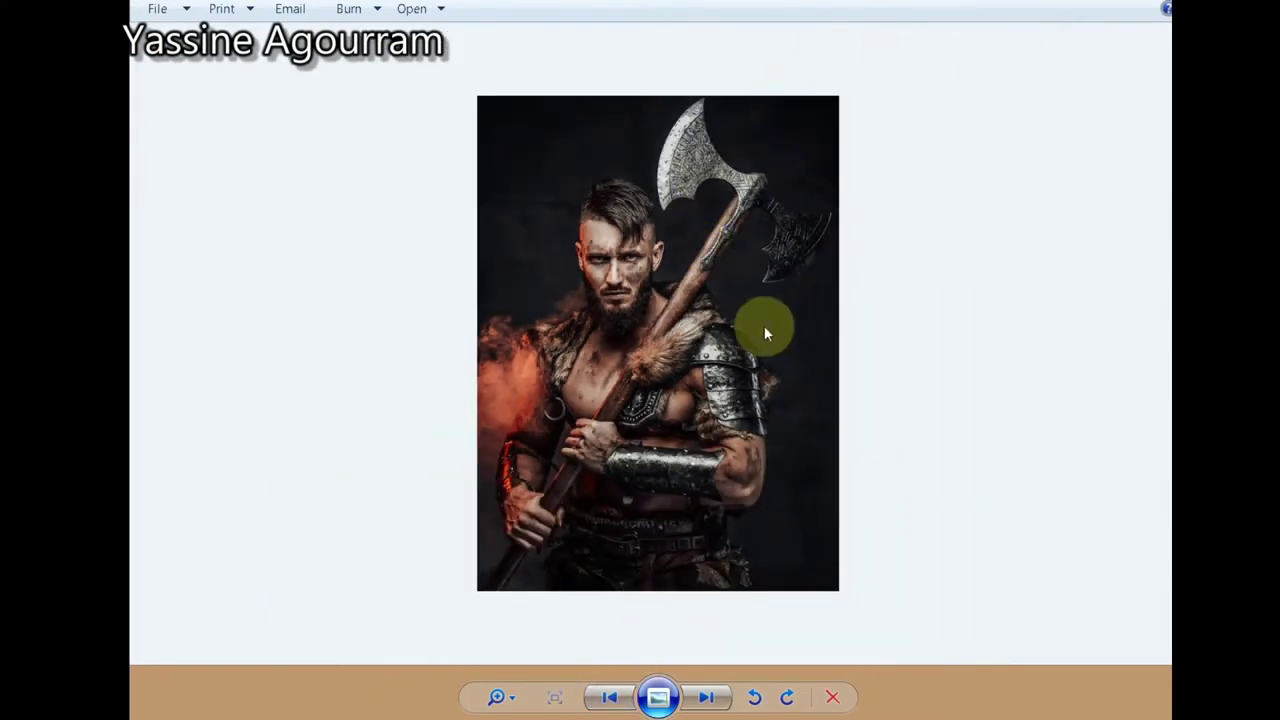
Step: View the imkharn photo up close, examining the two turbaned men's faces
key(alt+Tab)
click(696, 246)
double_click(696, 246)
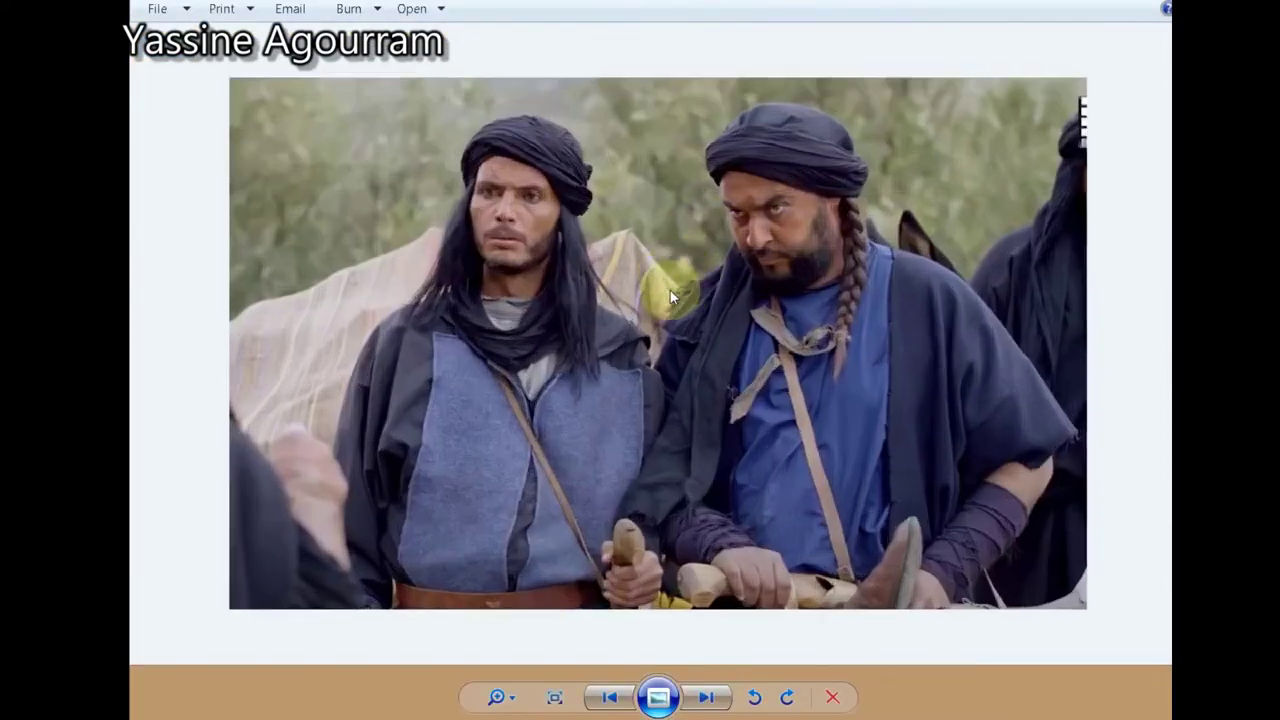
scroll(671, 291, up, 2)
drag(534, 247, 577, 268)
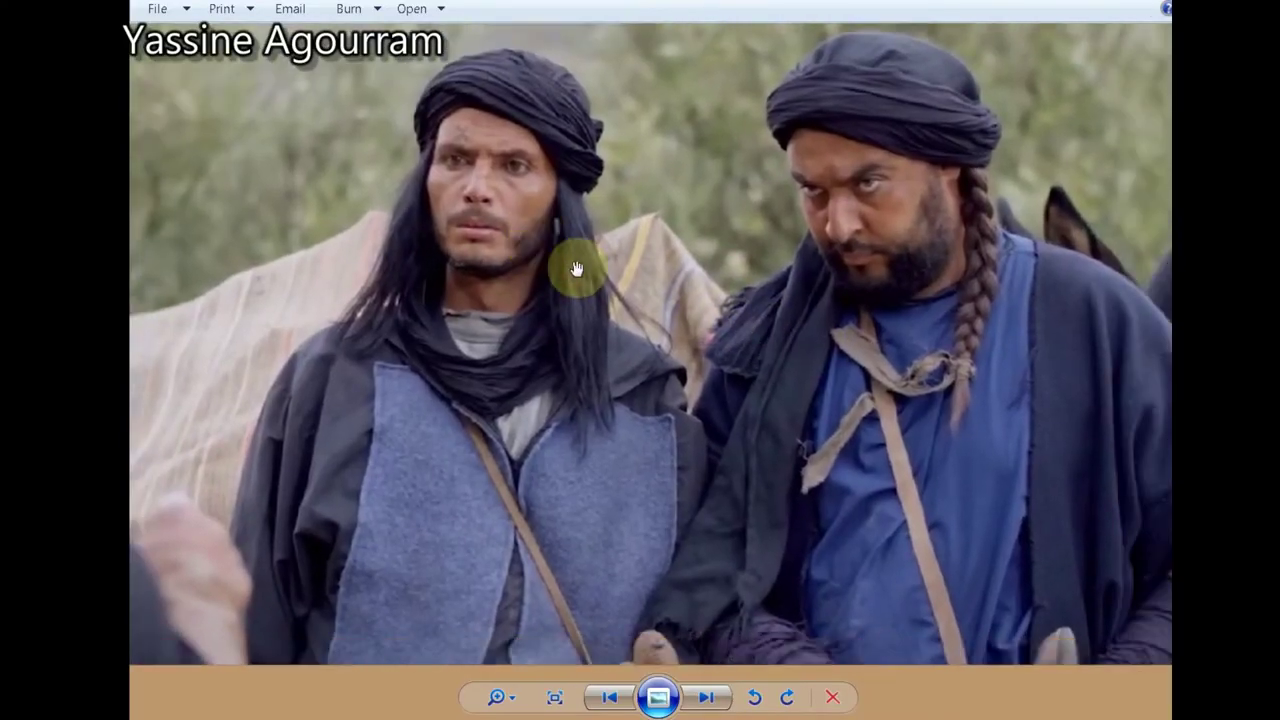
scroll(577, 268, down, 2)
Step: Open the barbarian-with-axe stock photo from the Compressed folder as its own Photoshop document
key(alt+Tab)
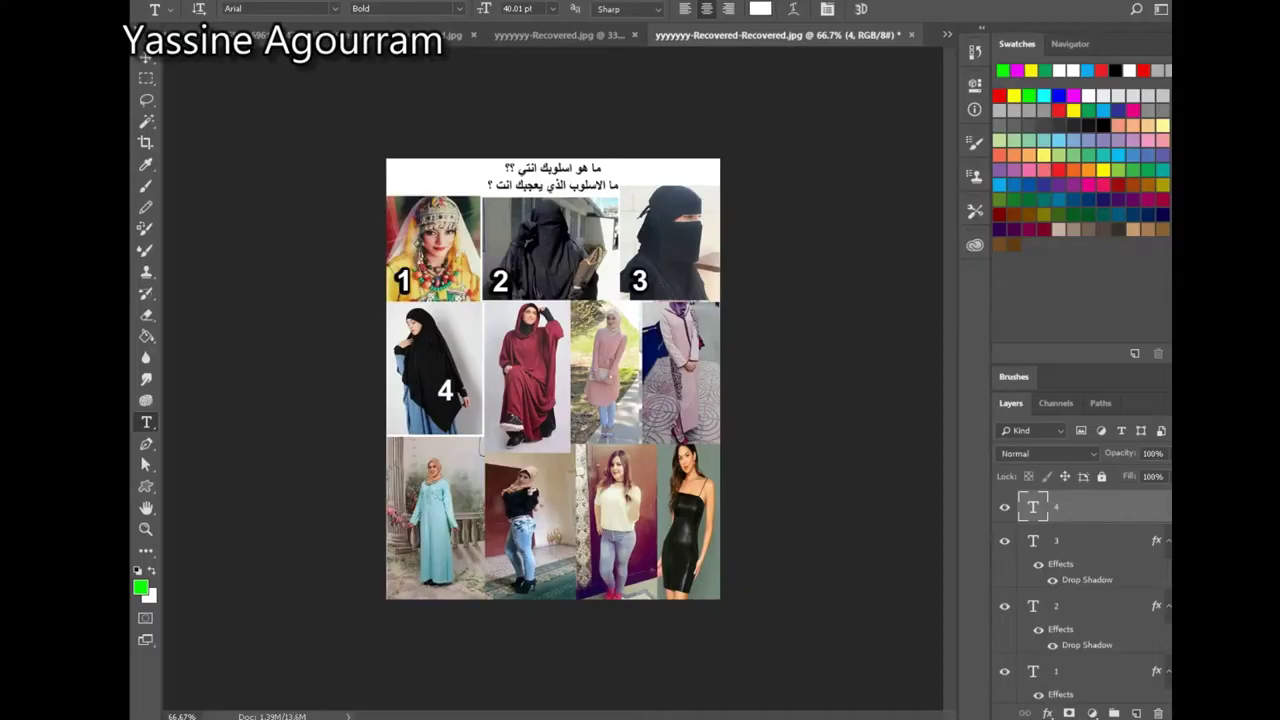
key(alt+Tab)
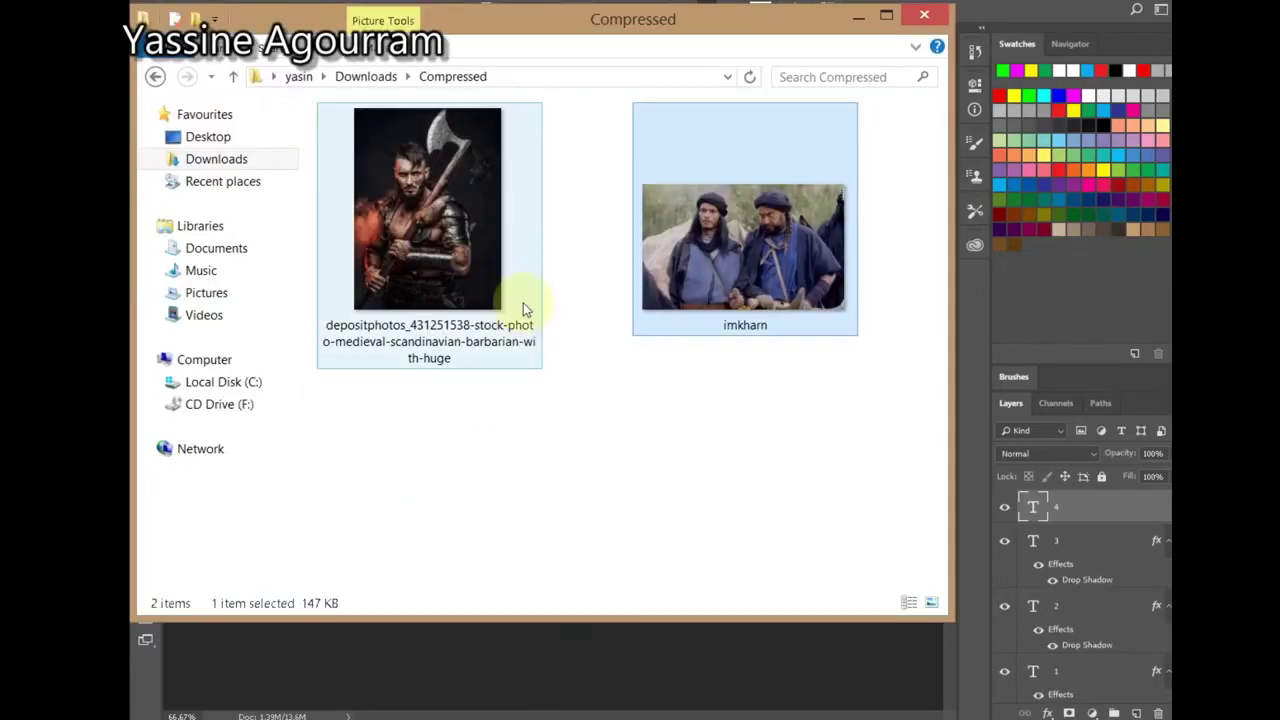
drag(480, 260, 983, 503)
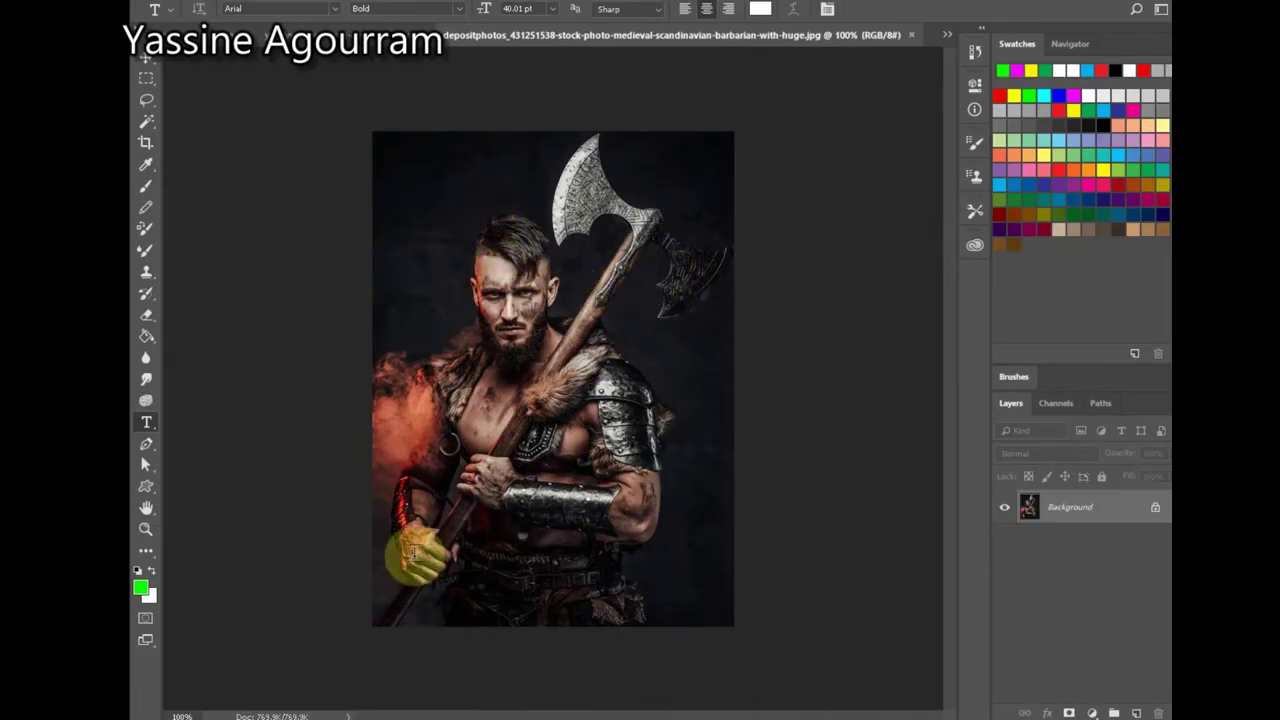
Step: Place the imkharn photo from the Compressed folder as a new layer over the barbarian photo, keeping its default fit
click(247, 709)
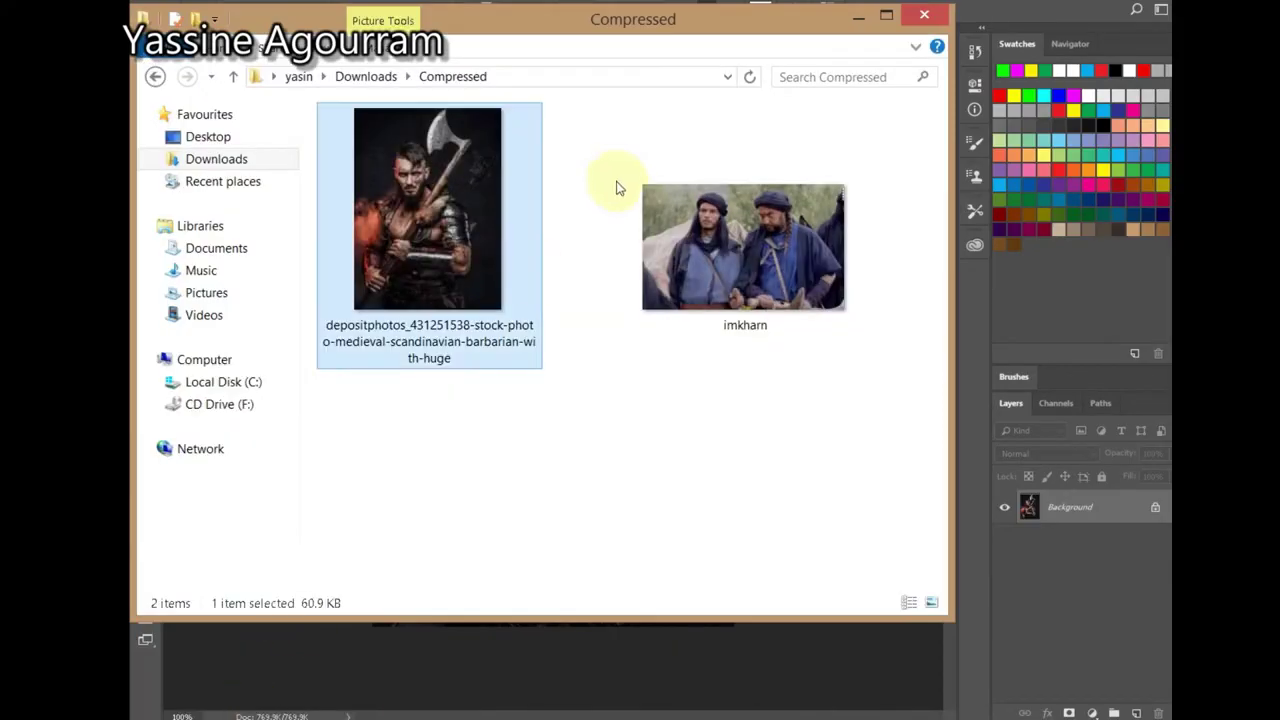
drag(757, 228, 724, 661)
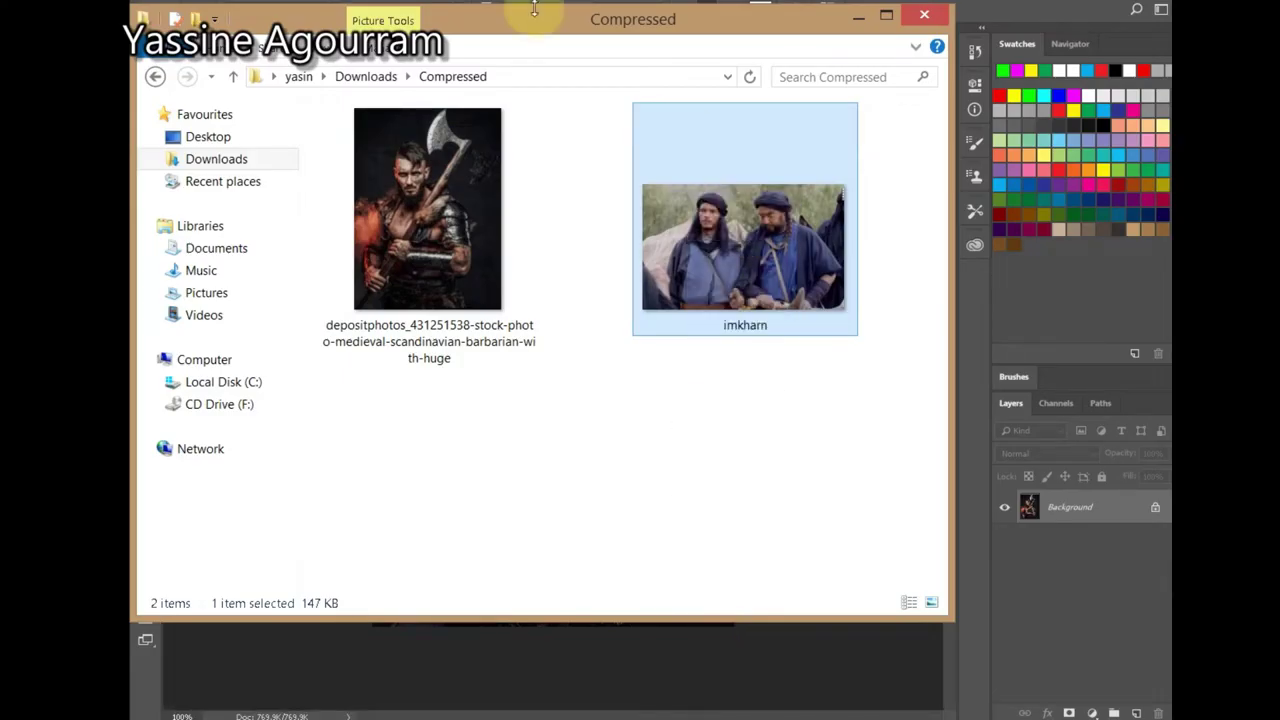
drag(572, 36, 253, 292)
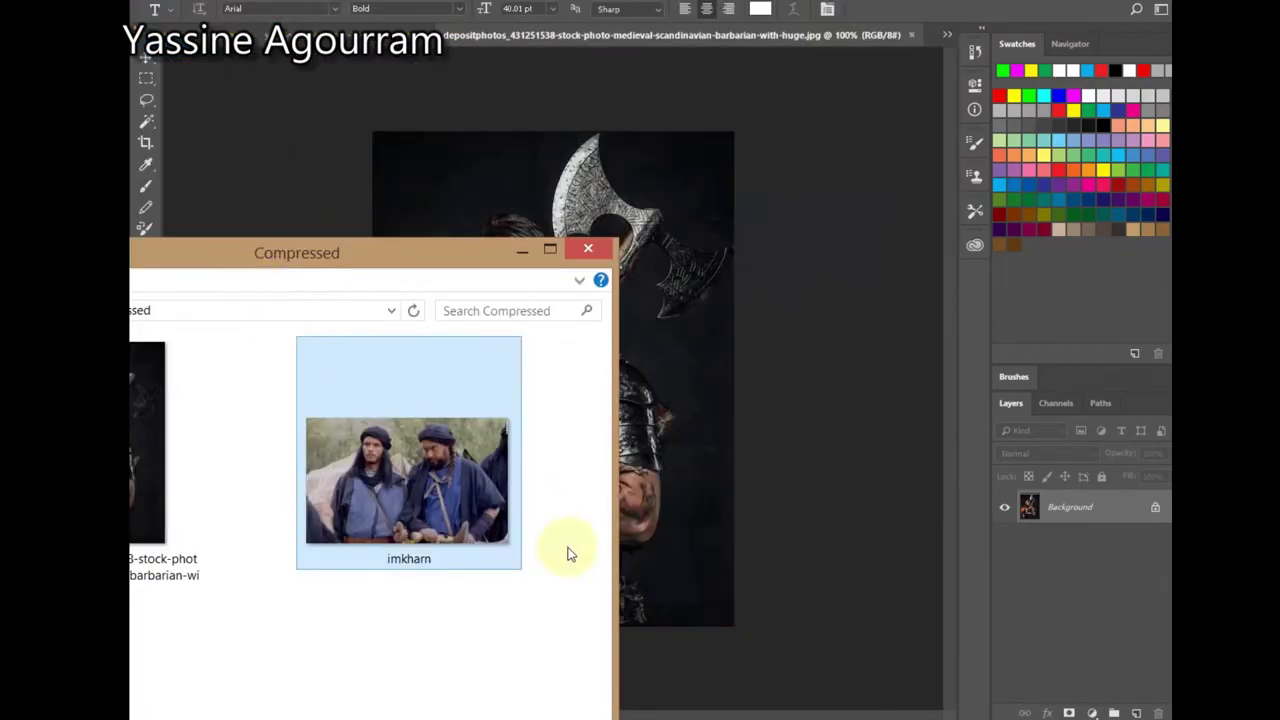
drag(465, 489, 608, 286)
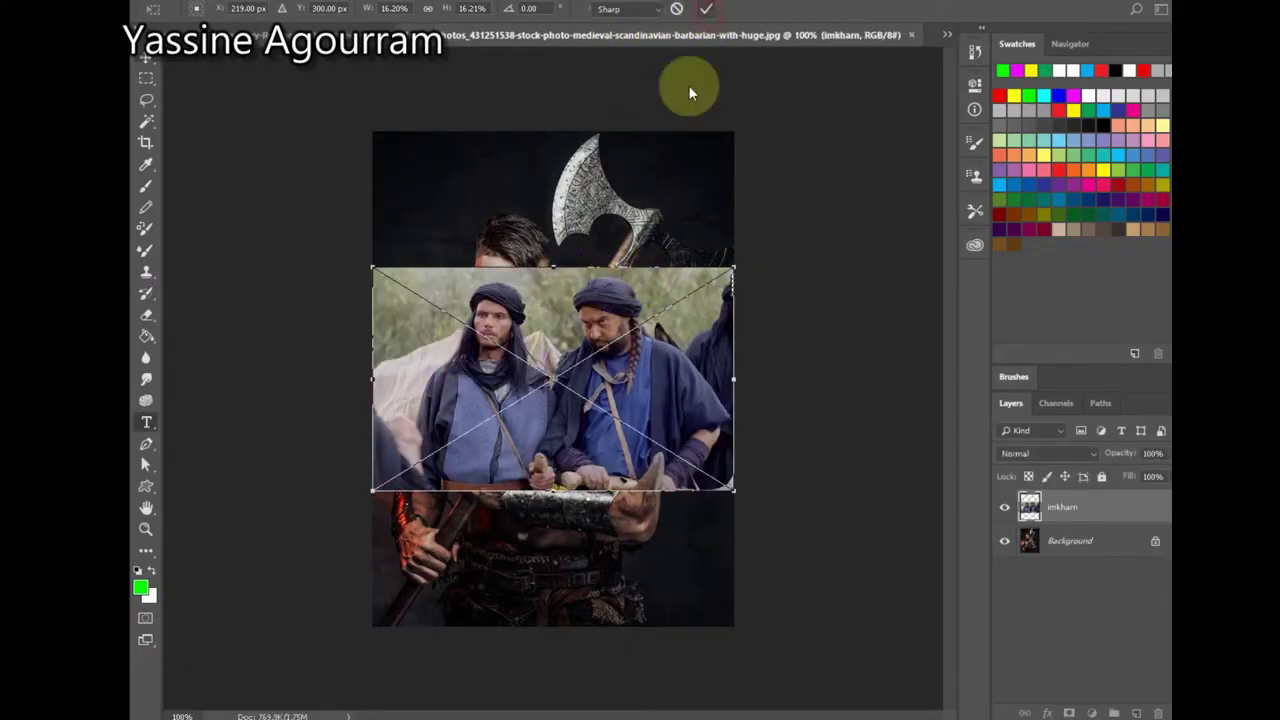
key(Return)
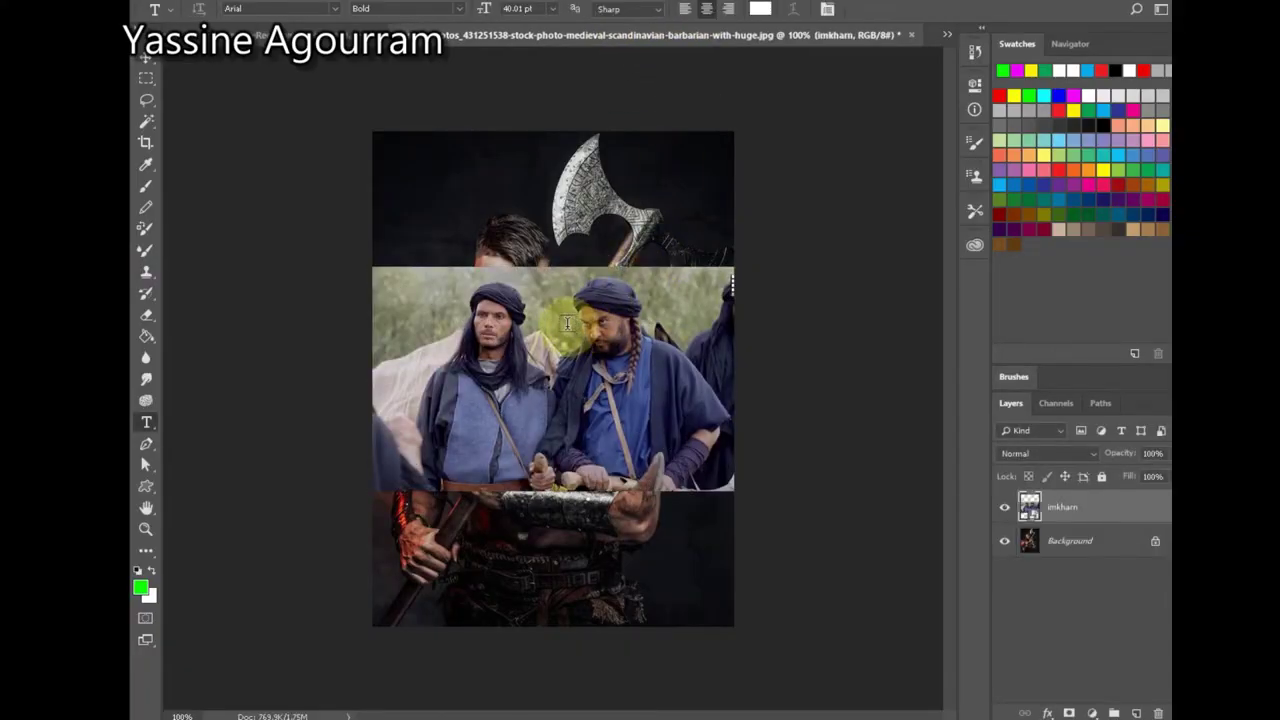
Step: Rasterize the placed imkharn layer so that its pixels can be erased and cut
scroll(558, 322, up, 7)
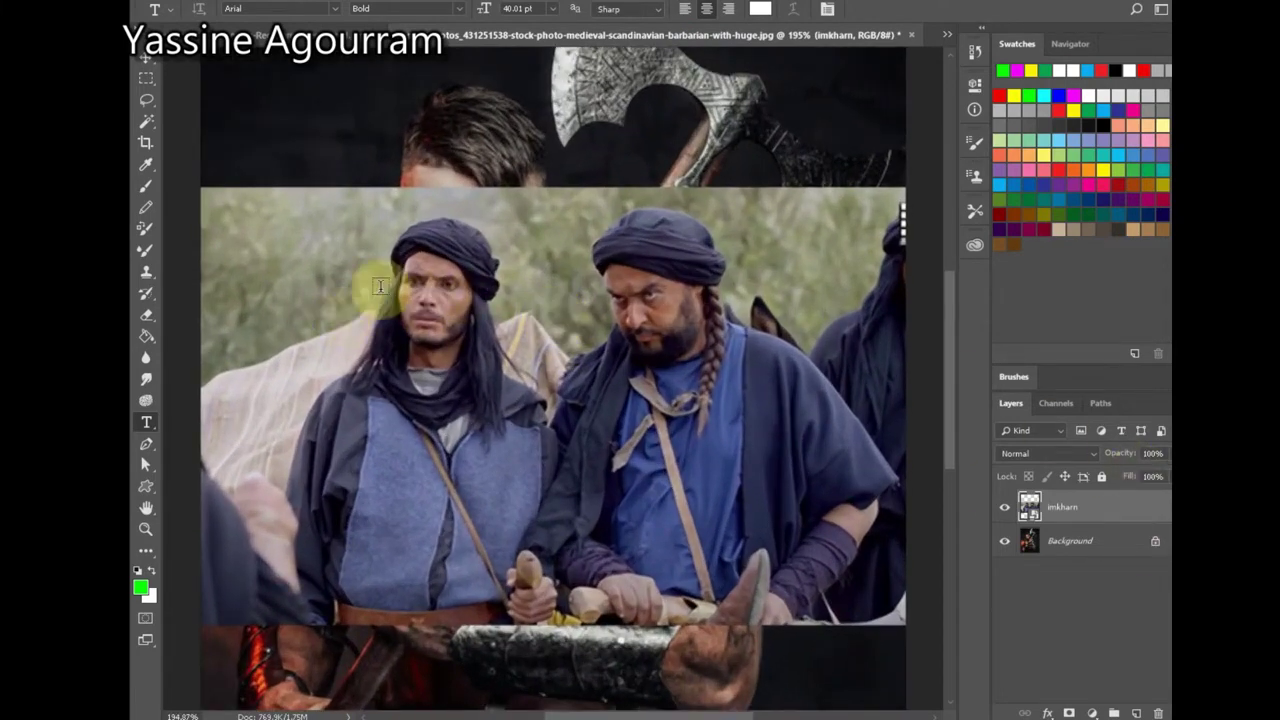
click(147, 318)
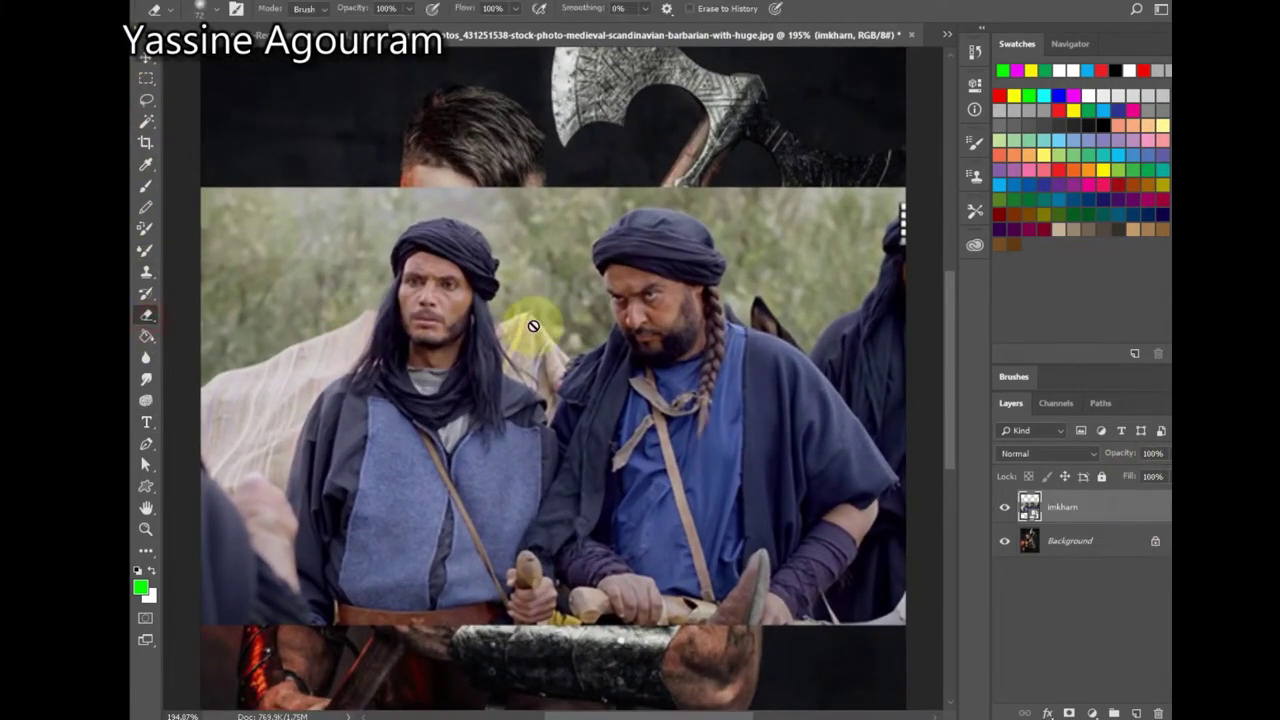
click(500, 266)
click(612, 277)
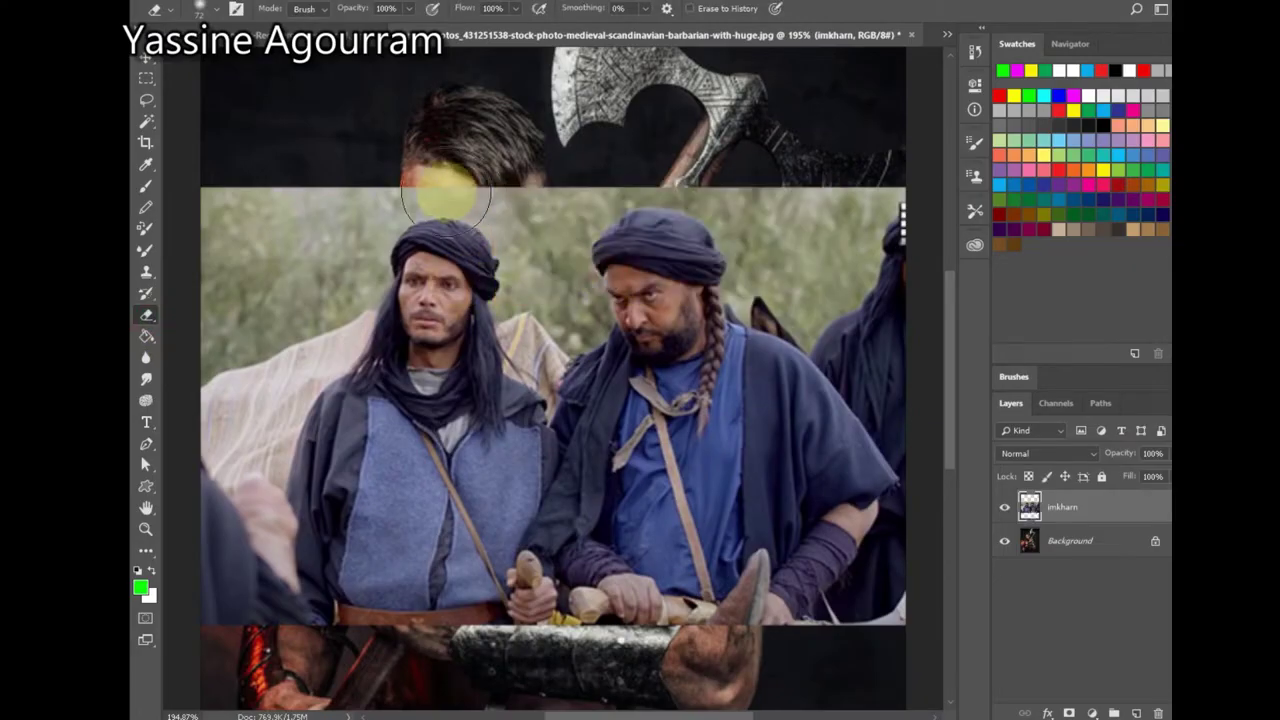
Step: Trace a Pen tool path around the left man's hair from the tips on his chest, around the loose strand, up to the turban's knot
click(146, 78)
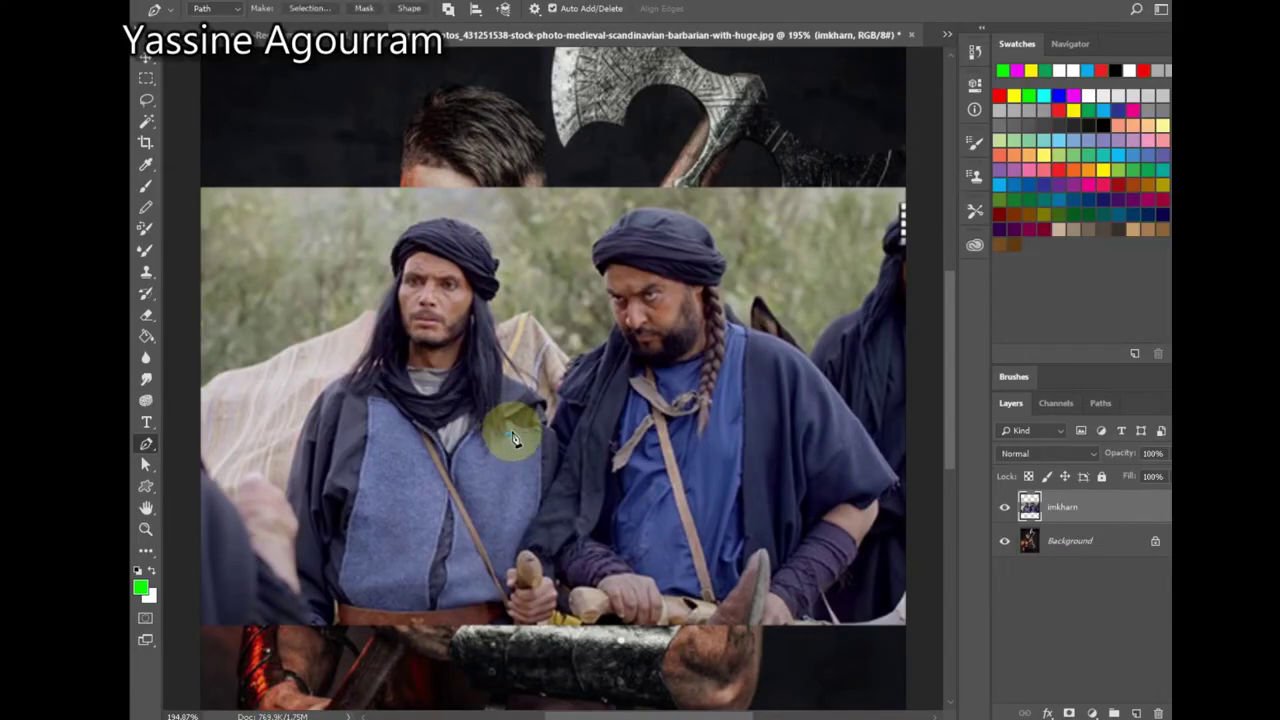
click(508, 434)
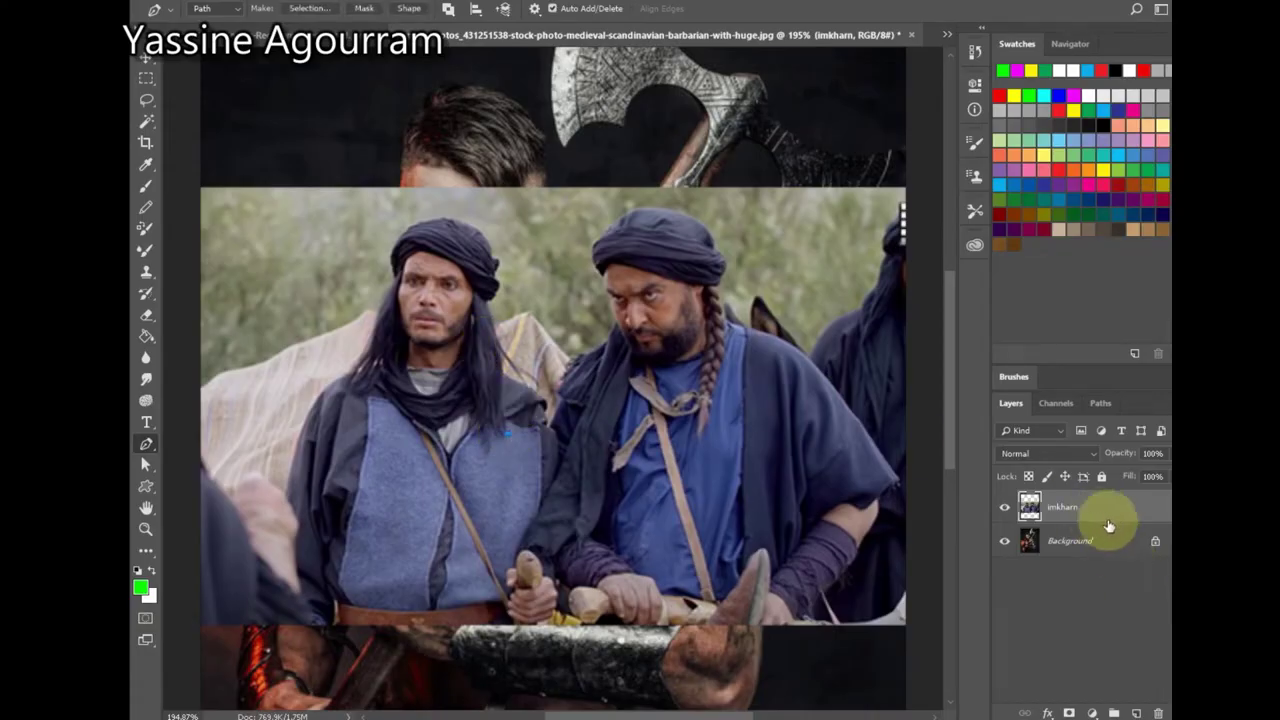
scroll(468, 316, up, 3)
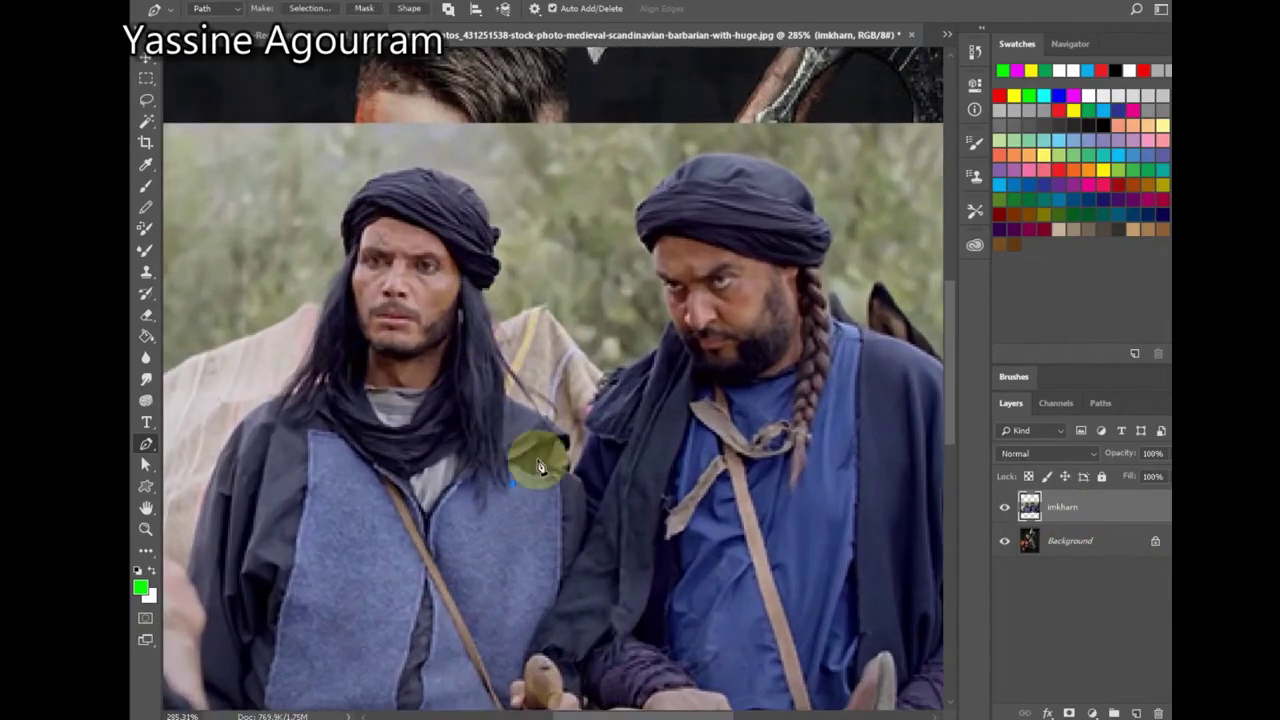
scroll(494, 366, up, 2)
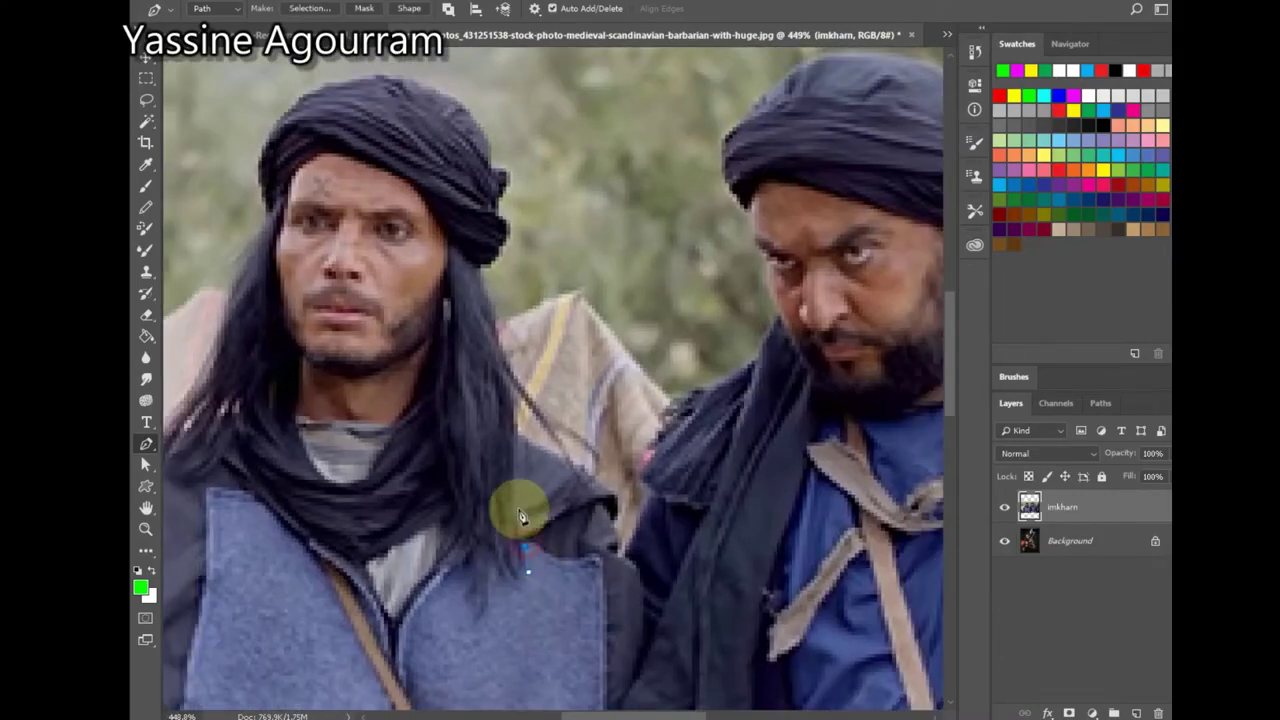
click(514, 495)
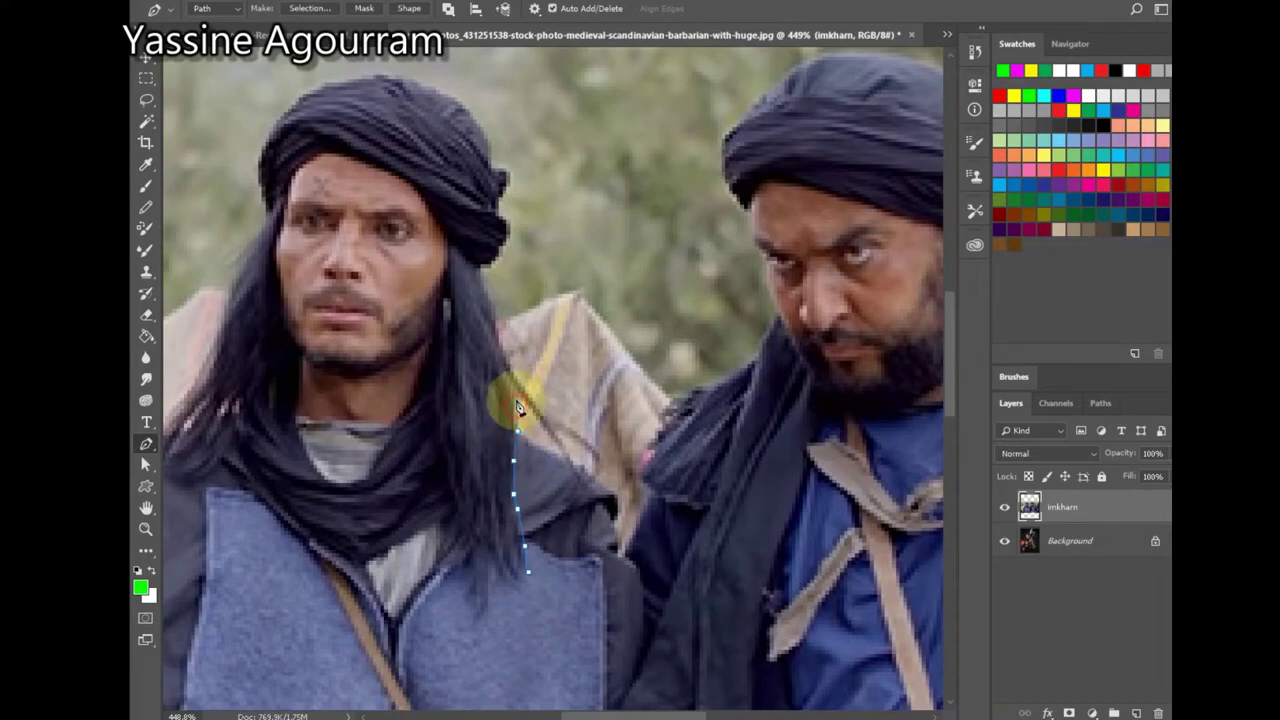
click(514, 394)
click(540, 428)
click(592, 506)
click(565, 442)
click(537, 408)
click(522, 387)
click(483, 275)
Step: Continue the pen path around the knot and over the top of the turban to its opposite side
scroll(512, 238, up, 3)
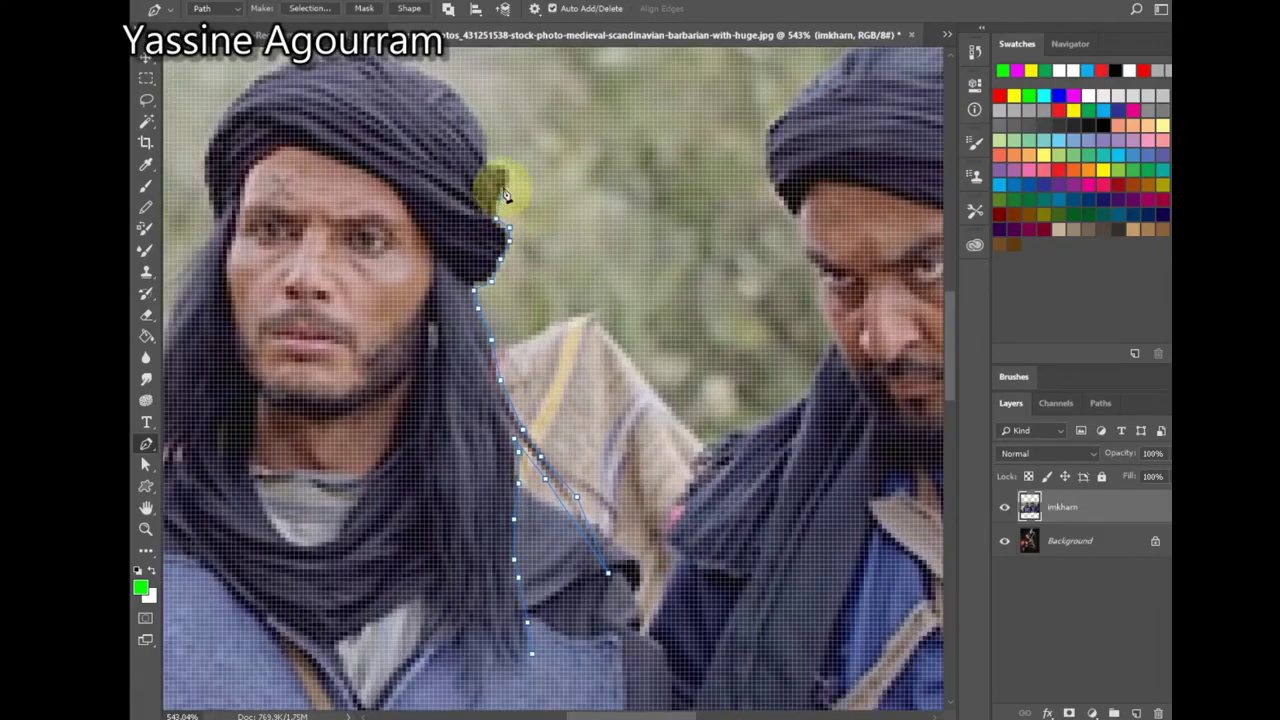
click(506, 193)
scroll(503, 172, down, 1)
click(478, 121)
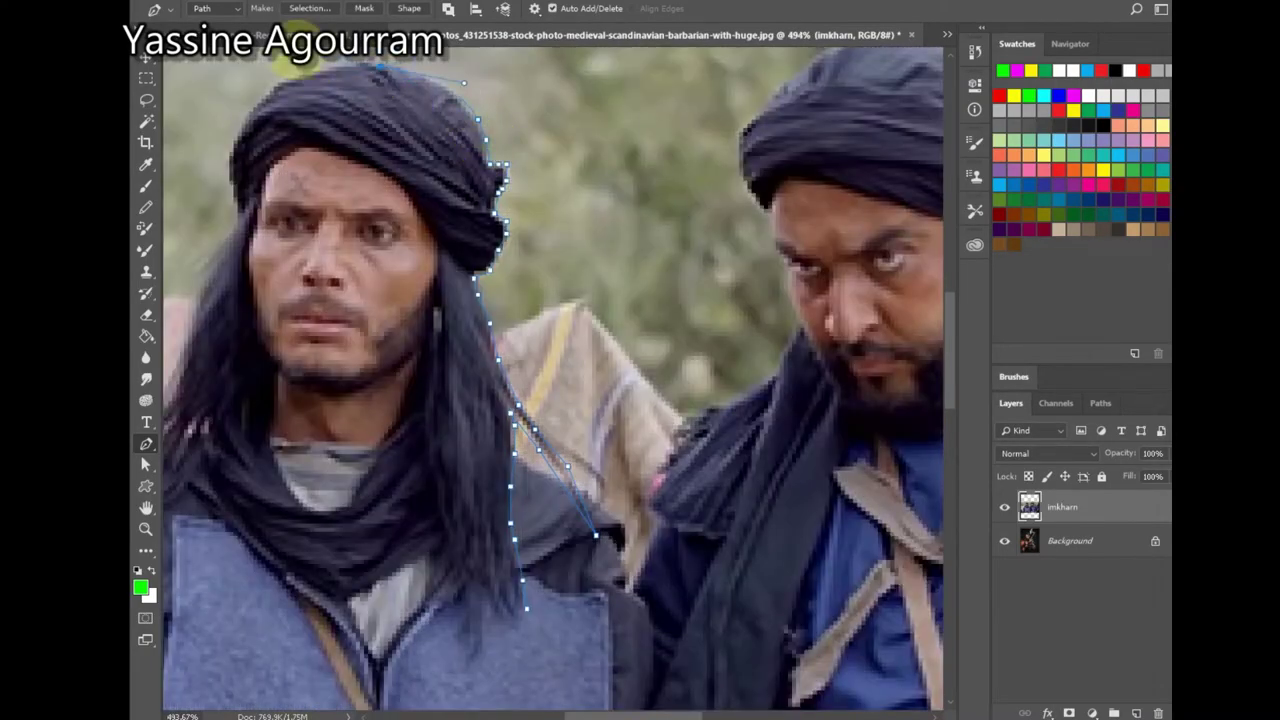
drag(306, 47, 306, 117)
alt+click(380, 137)
click(347, 136)
click(311, 141)
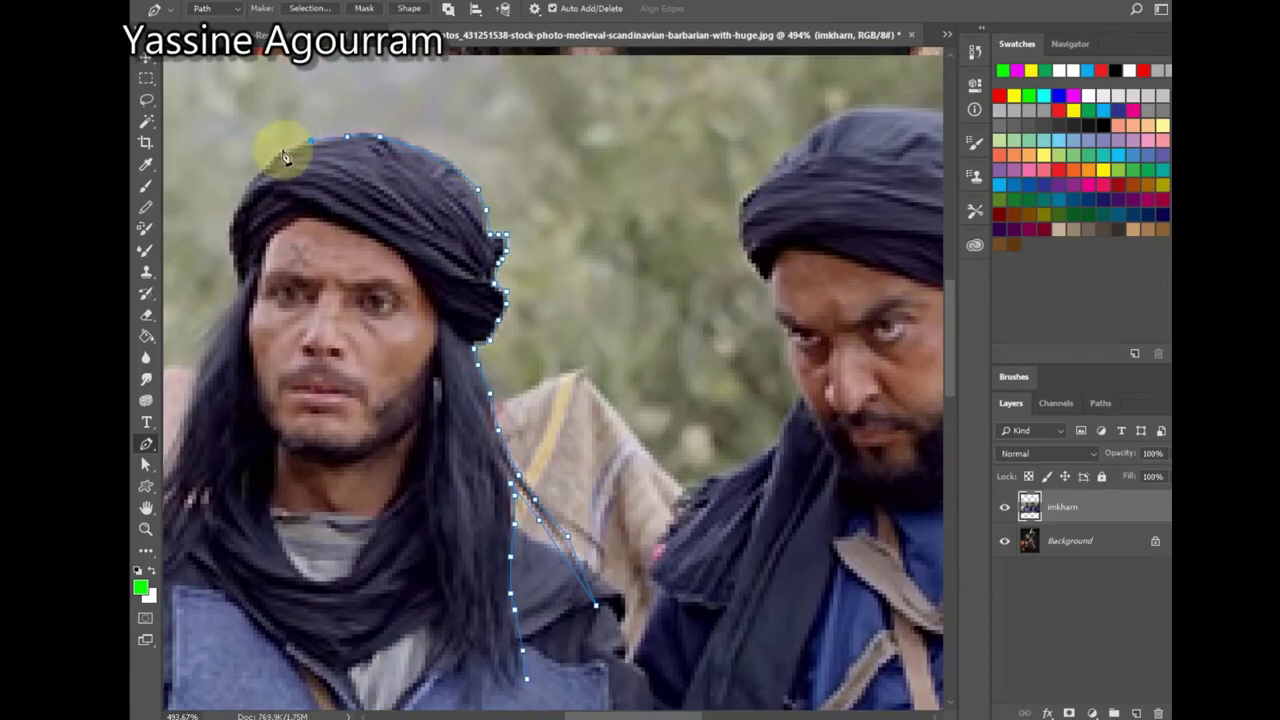
click(283, 150)
click(222, 224)
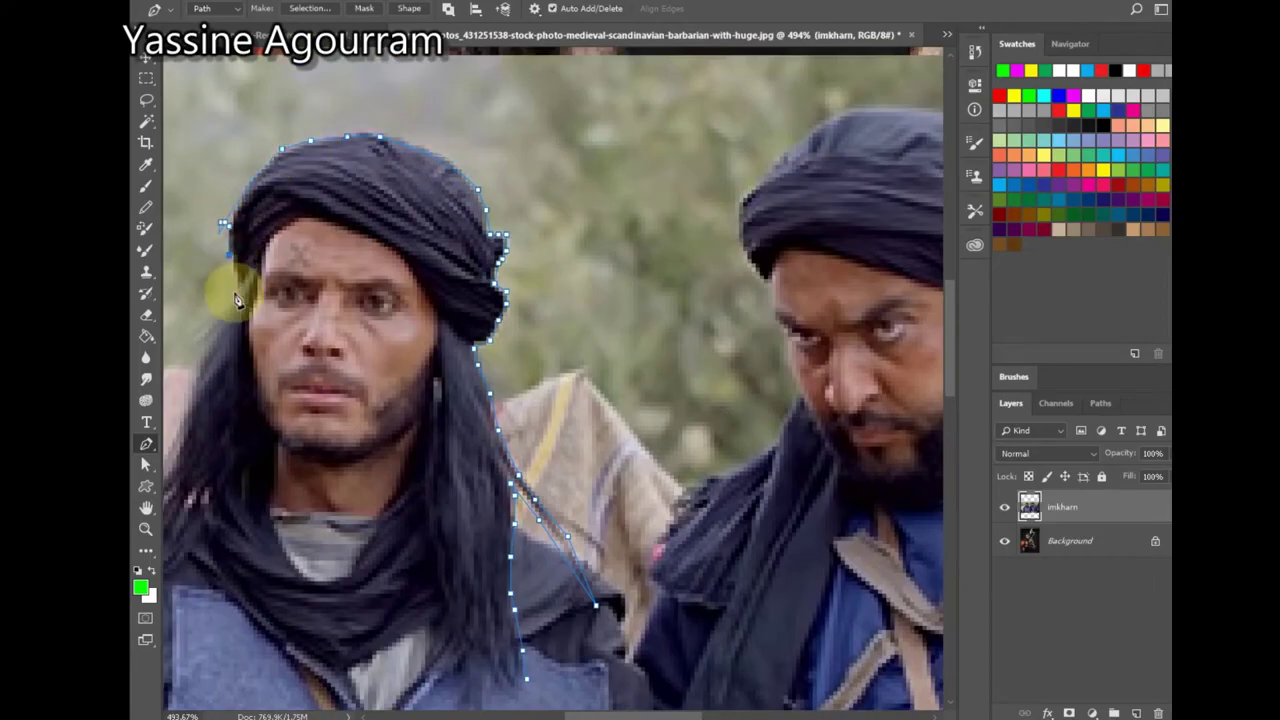
Step: Extend the pen path down the other side of the man's hair and around the loose strands on his shoulder
scroll(238, 305, left, 5)
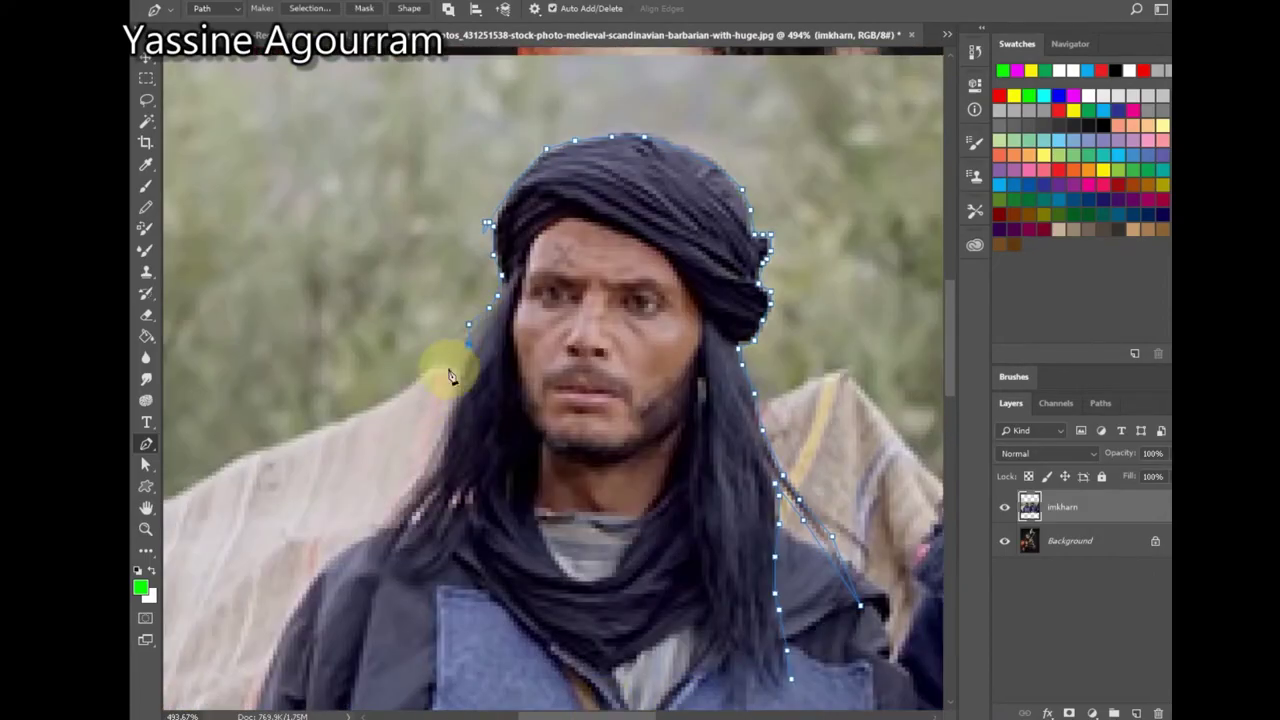
click(384, 580)
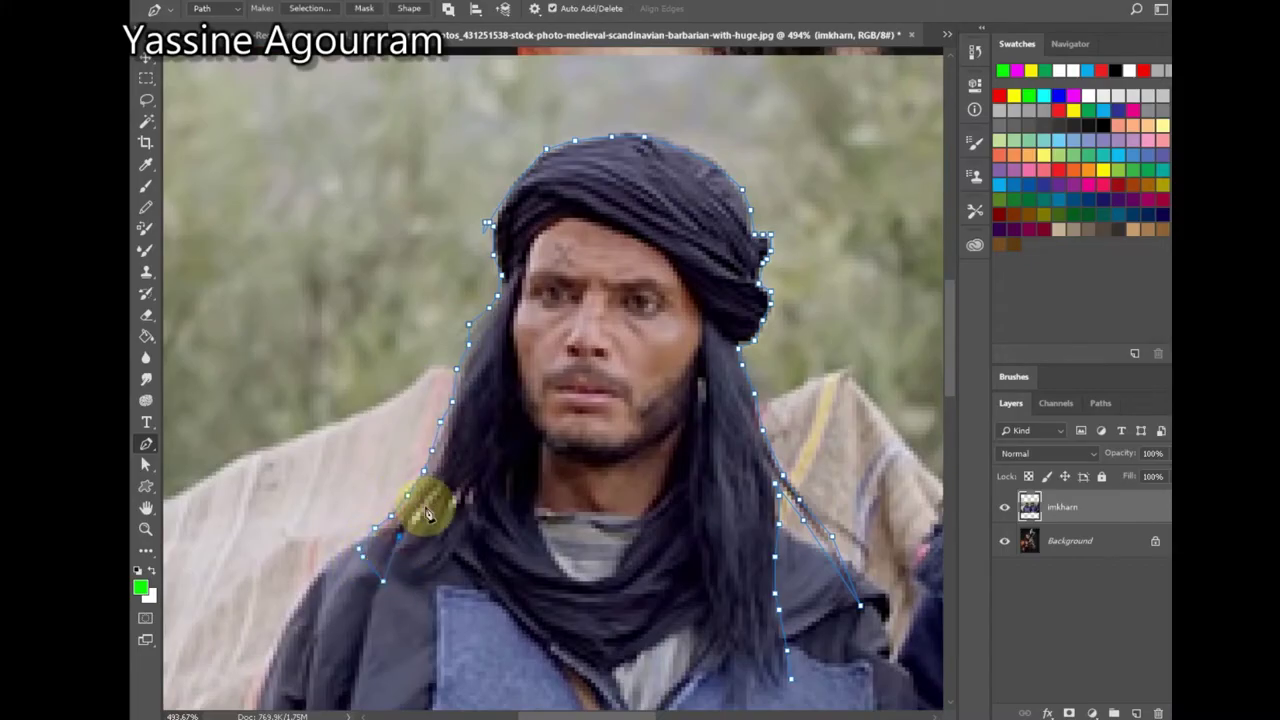
click(417, 519)
click(404, 552)
click(420, 544)
click(444, 528)
click(456, 496)
click(433, 553)
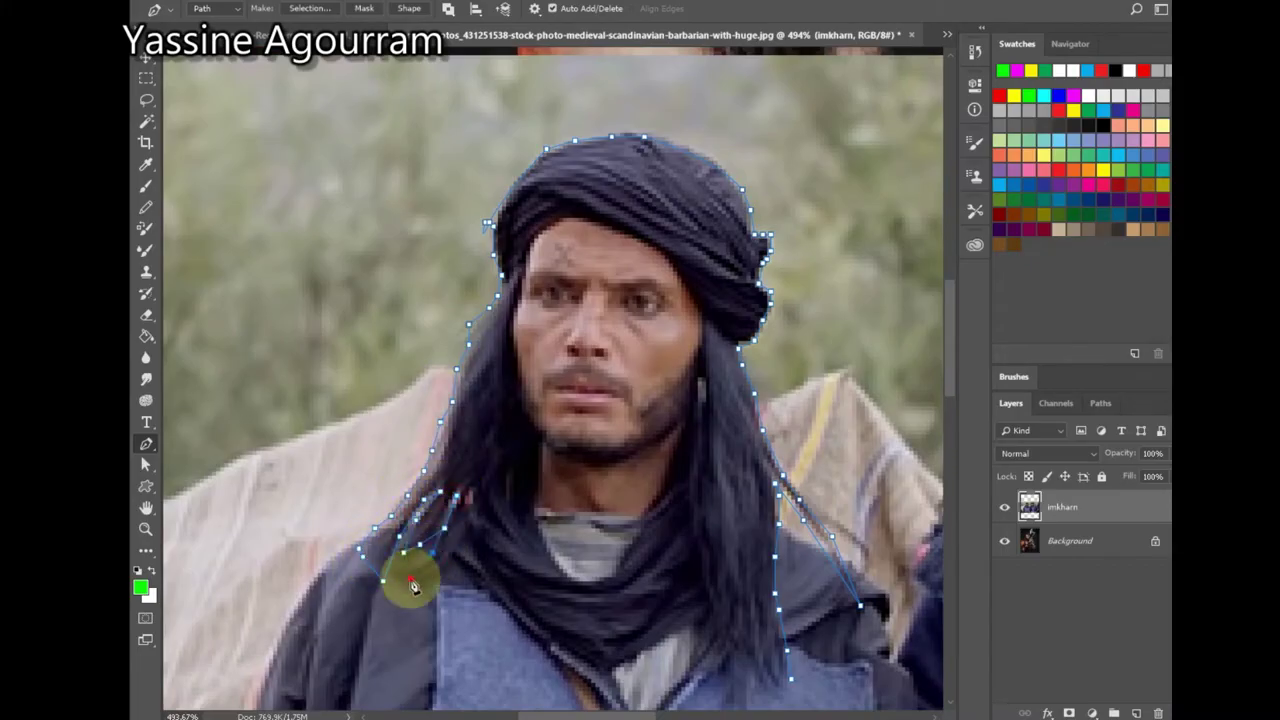
Step: Continue the pen path along the lower edge of the man's dark neck scarf to the hair on his chest
click(449, 561)
click(456, 561)
click(481, 585)
click(530, 634)
click(551, 654)
scroll(601, 649, down, 3)
click(563, 470)
click(597, 491)
click(596, 486)
click(636, 475)
click(660, 451)
click(695, 433)
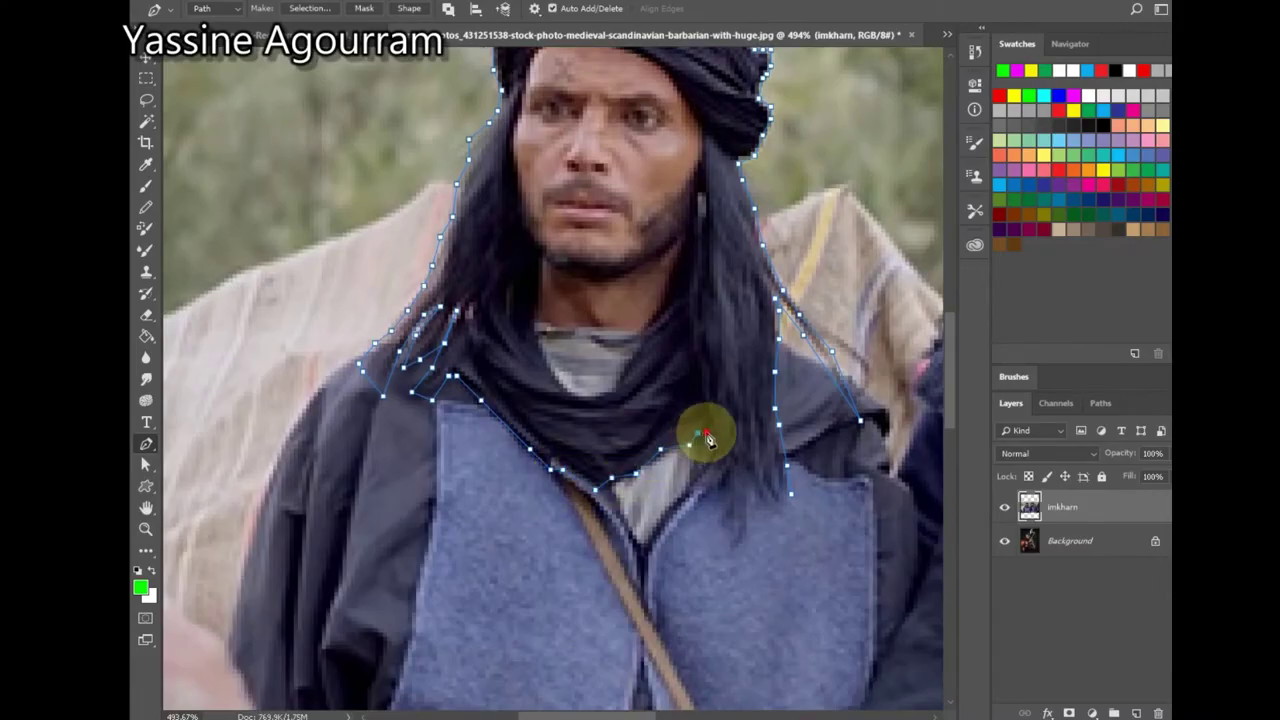
Step: Trace the pen path around the hair tips on the chest and close it at its starting point
drag(730, 523, 734, 555)
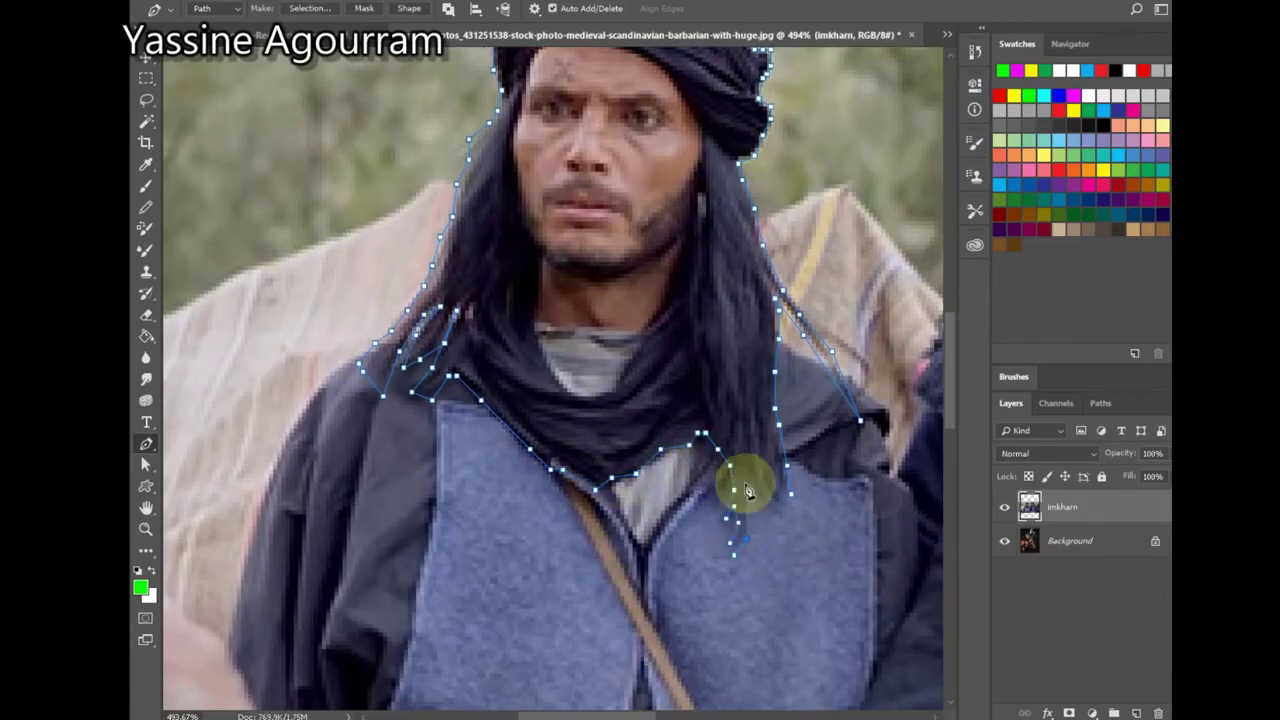
click(779, 511)
click(759, 449)
click(767, 434)
click(787, 507)
click(791, 494)
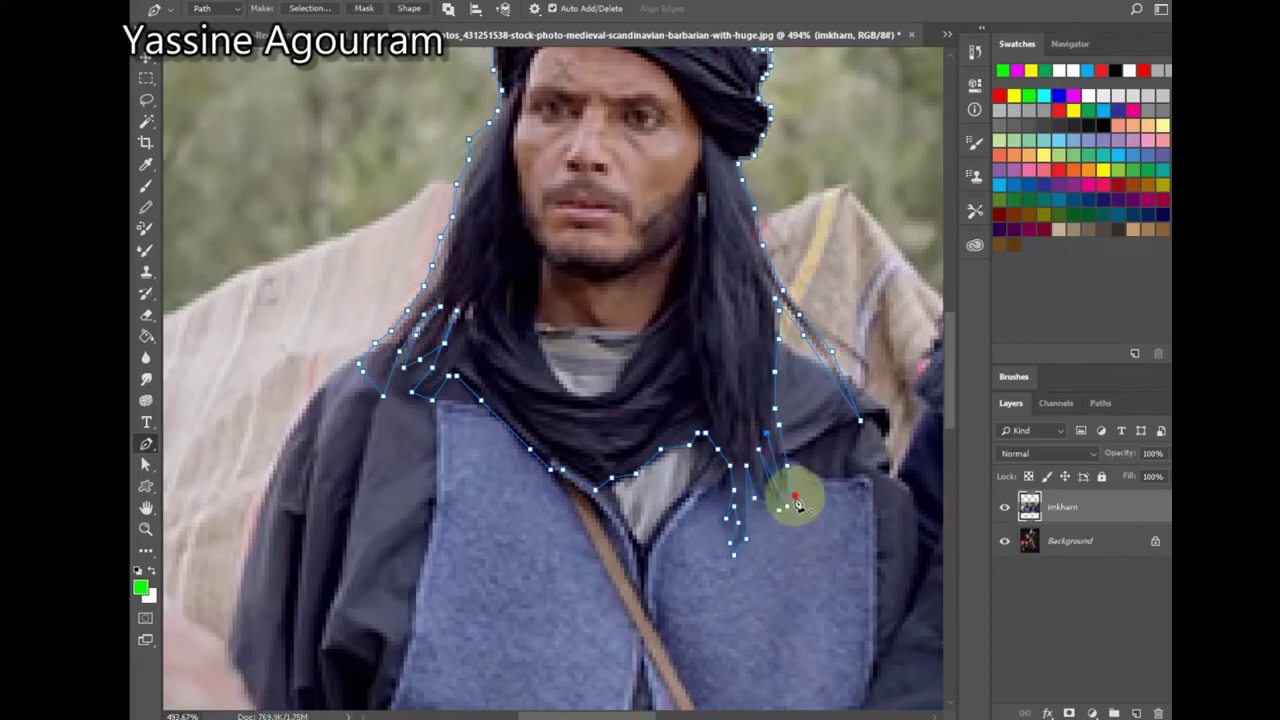
Step: Convert the closed path around the man's head and scarf into a selection
scroll(567, 285, up, 1)
scroll(567, 290, up, 1)
right_click(591, 228)
click(631, 300)
key(Return)
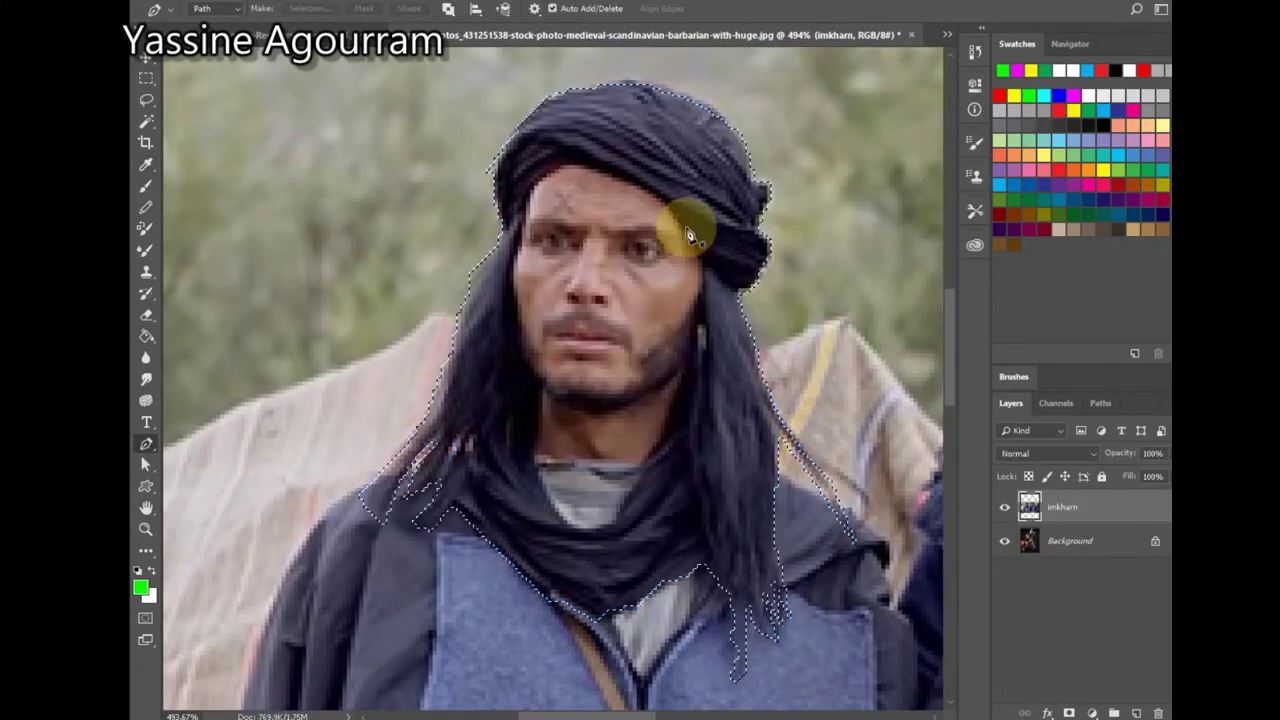
Step: Copy the selected head and scarf to a new layer and hide the imkharn layer
key(ctrl+j)
click(1004, 540)
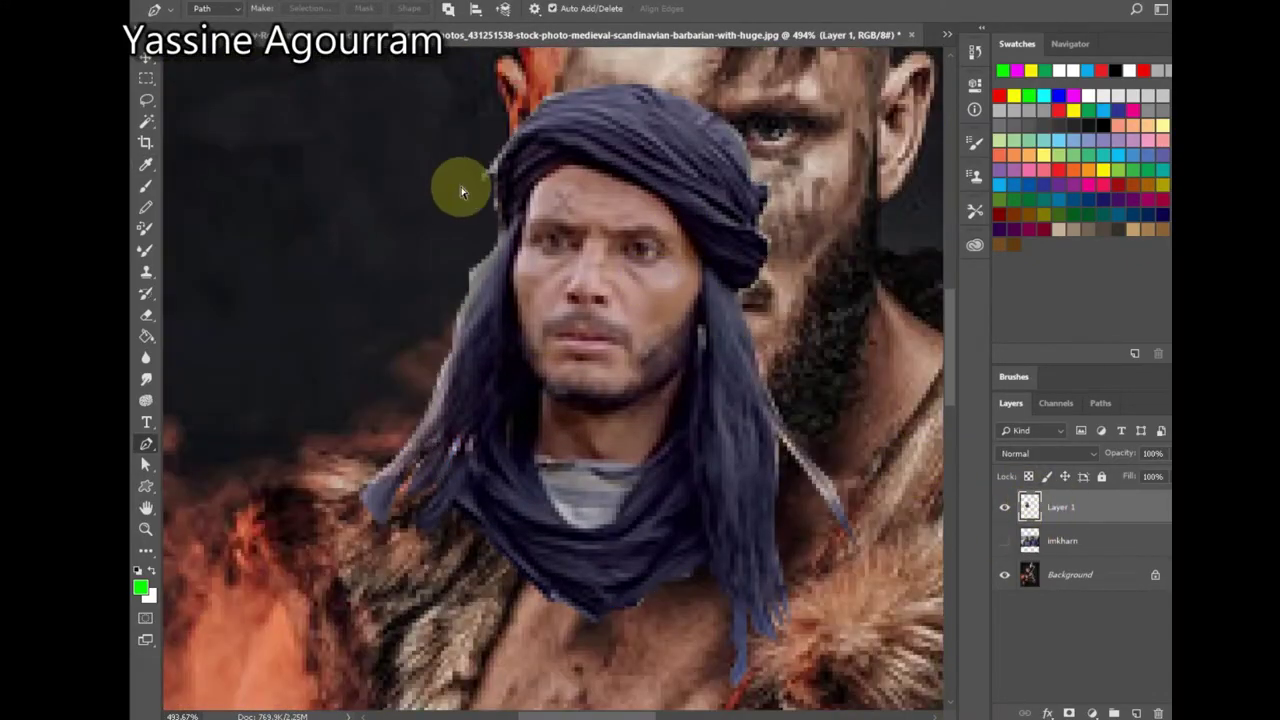
Step: Place the cut-out head over the barbarian's head and scale it to about 135% width and 150% height
scroll(470, 200, down, 5)
scroll(492, 220, down, 1)
key(v)
drag(531, 349, 554, 280)
drag(609, 386, 686, 478)
drag(546, 288, 519, 249)
drag(657, 177, 633, 181)
scroll(647, 290, down, 2)
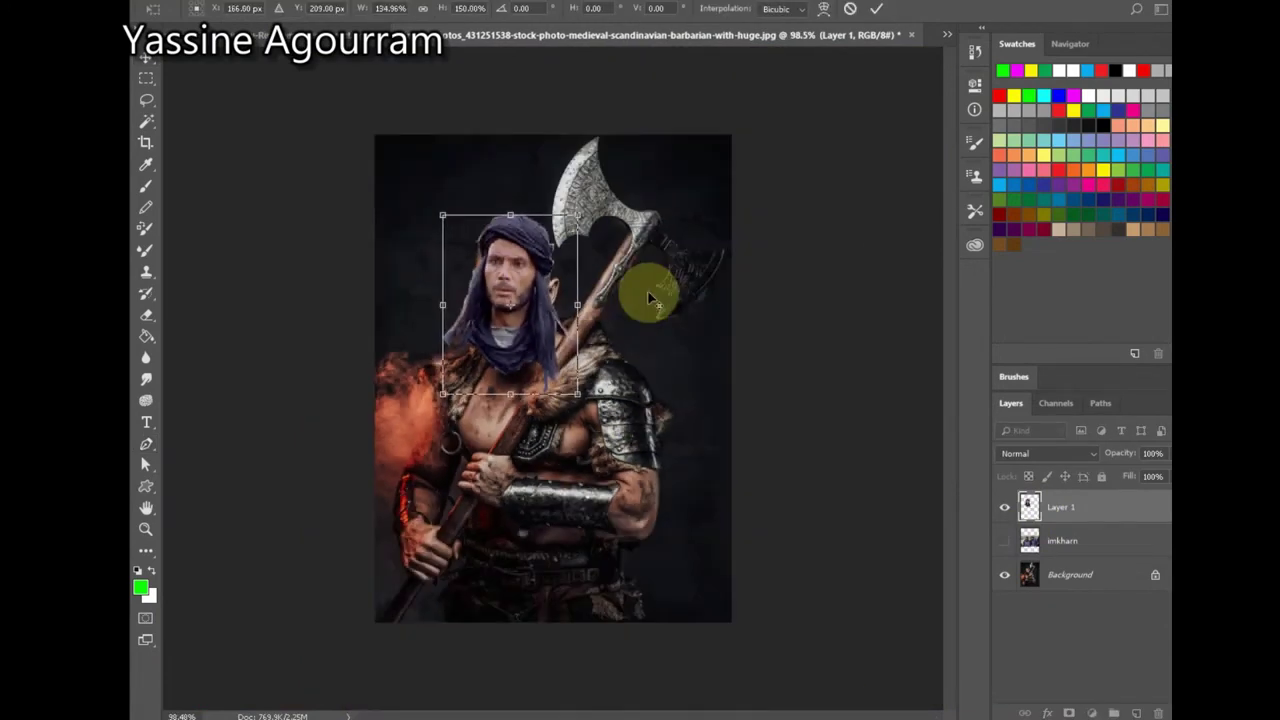
Step: Refine the cut-out head's scale to about 155% width and 151% height over the barbarian's head and apply the transform
scroll(505, 262, up, 3)
drag(505, 265, 509, 269)
drag(382, 134, 357, 133)
drag(601, 281, 609, 282)
drag(495, 301, 509, 301)
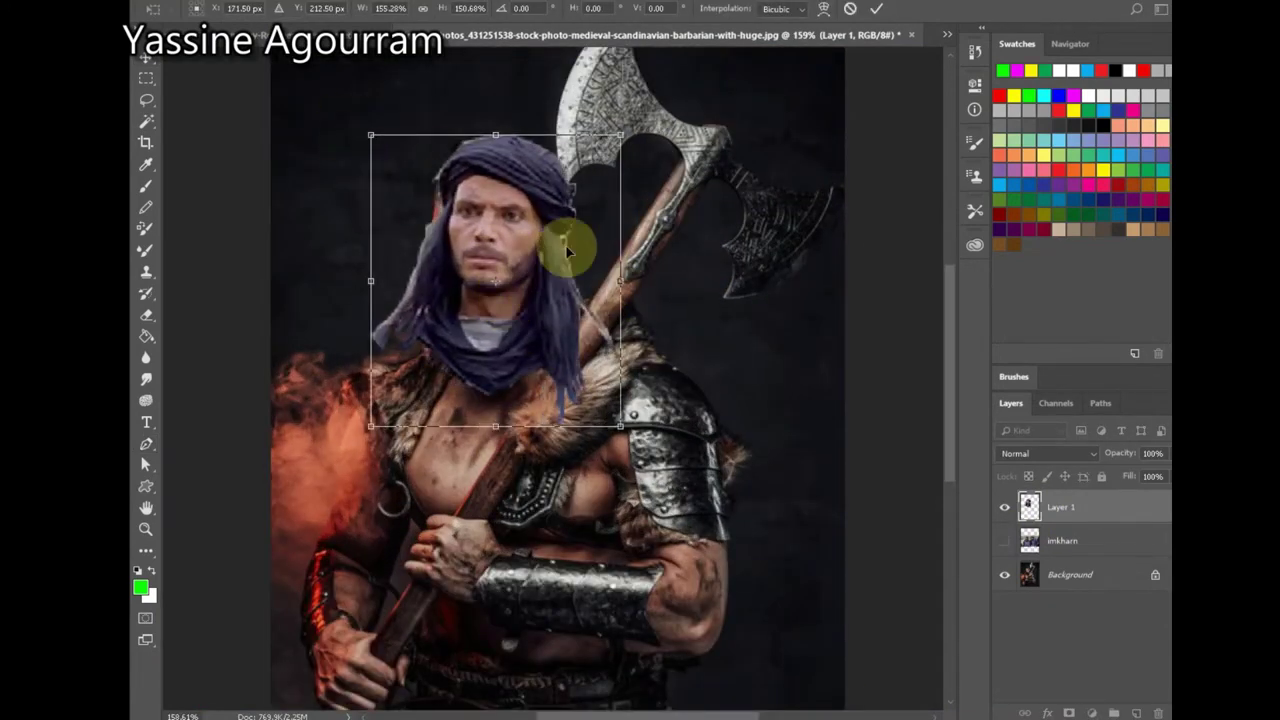
scroll(540, 248, down, 3)
key(Return)
scroll(474, 204, up, 2)
scroll(505, 225, down, 2)
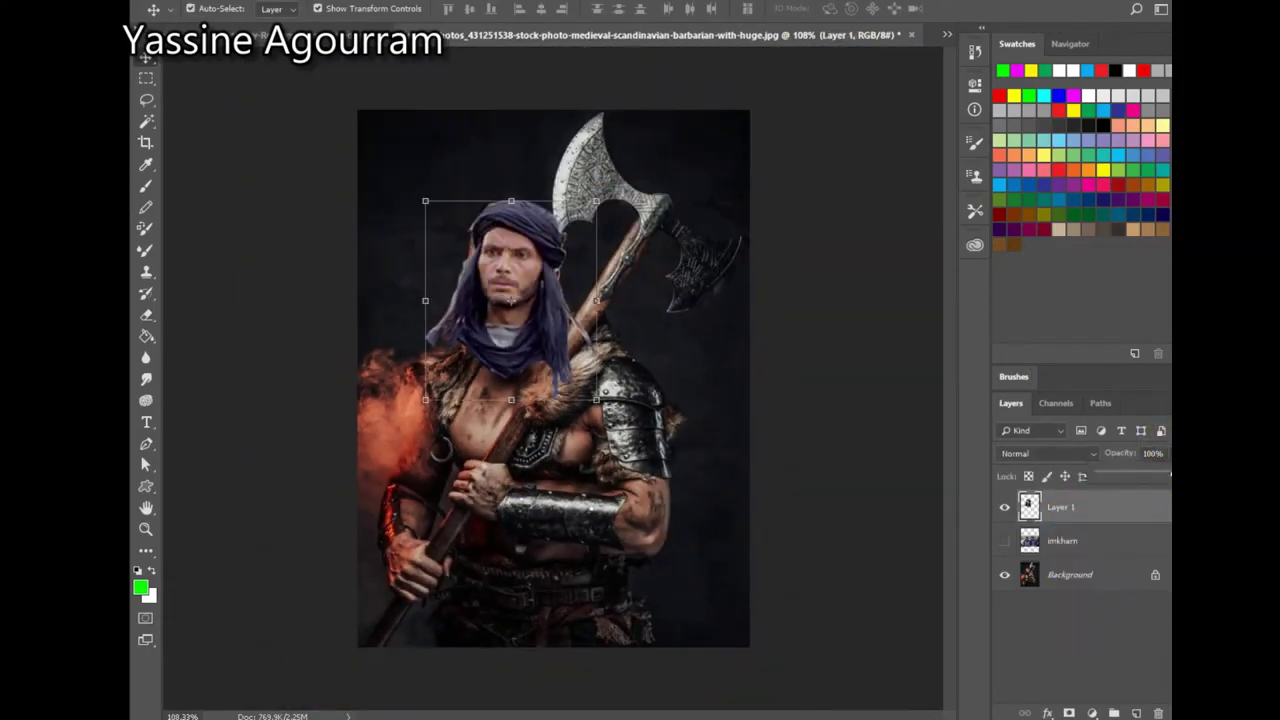
Step: Lower Layer 1's opacity to 63% to fine-tune the head's size against the barbarian's face, and restore it to 100%
drag(1168, 474, 1142, 473)
drag(597, 200, 594, 203)
drag(595, 404, 592, 403)
click(876, 8)
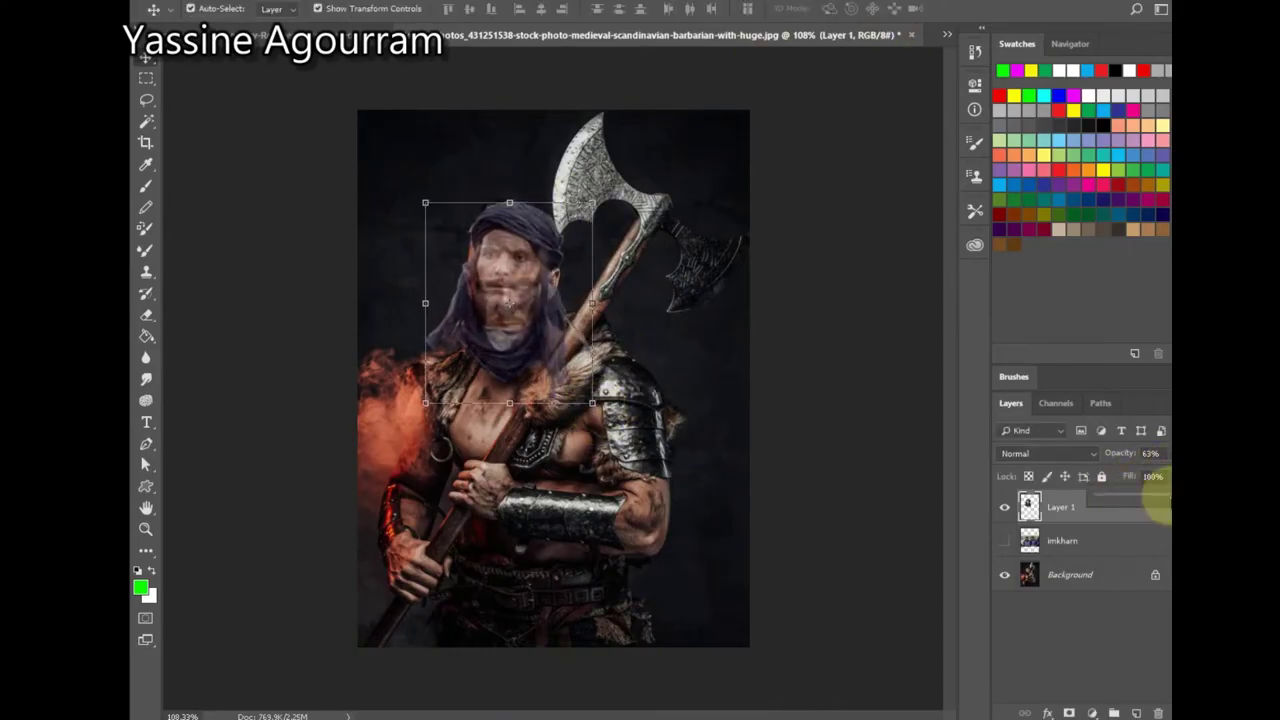
click(1168, 473)
scroll(508, 300, up, 2)
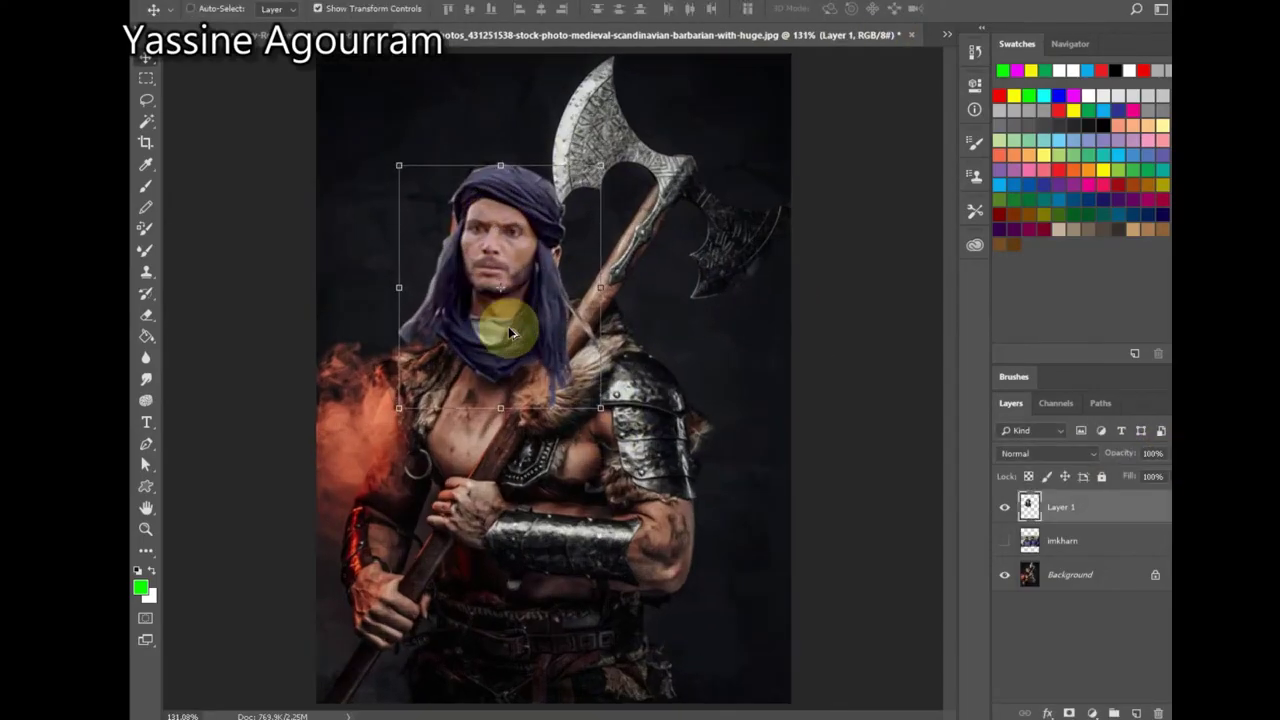
Step: Try out different blend modes, such as Lighter Color, on Layer 1
scroll(510, 318, down, 1)
scroll(1048, 455, down, 20)
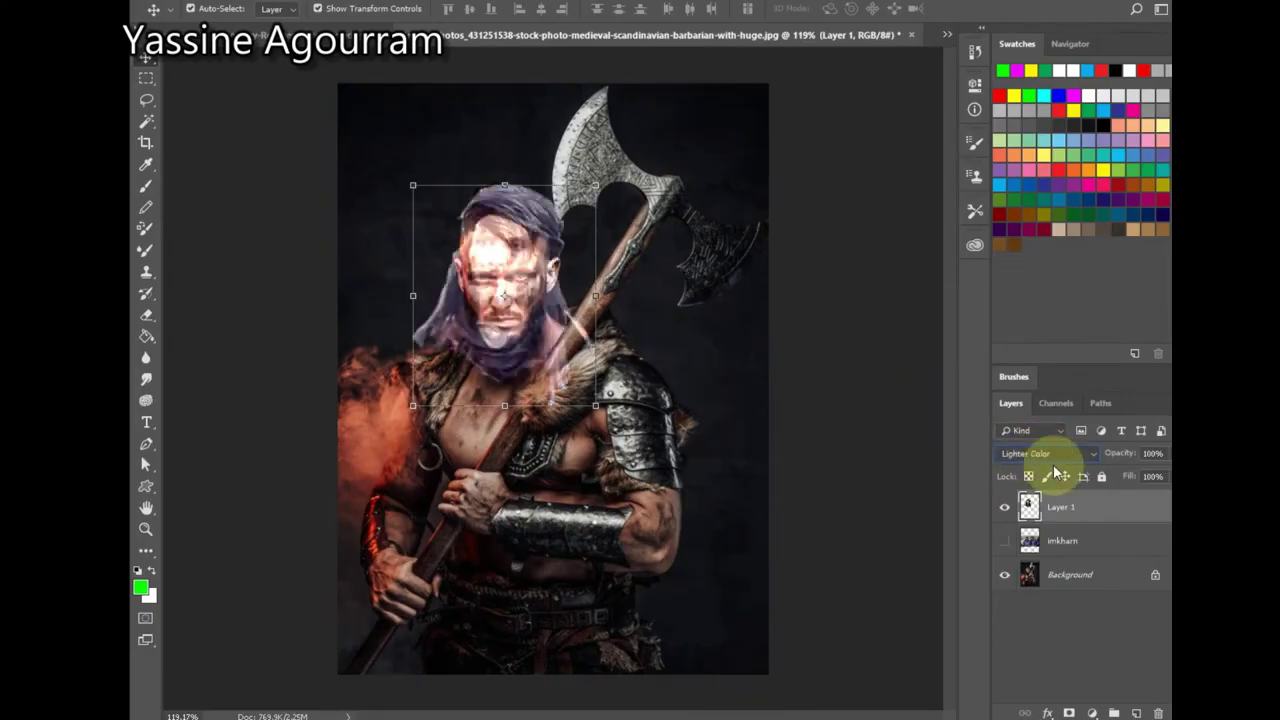
click(765, 452)
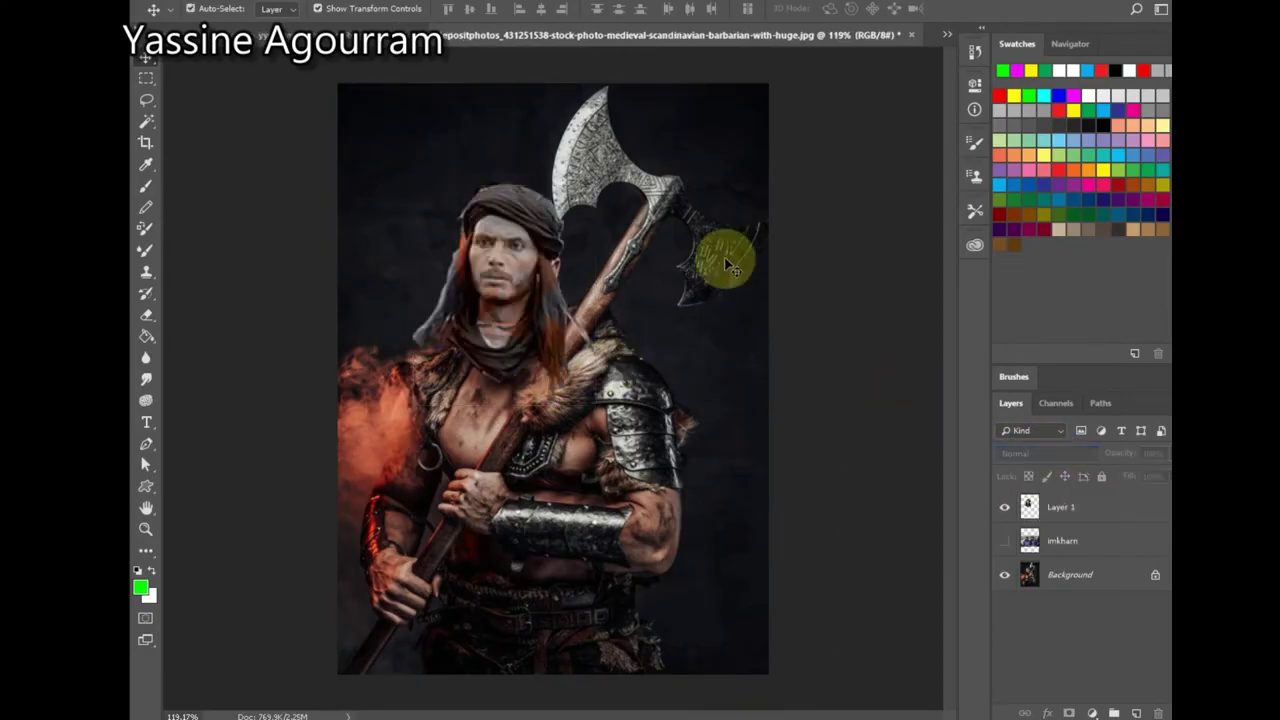
Step: Unlock the Background layer and remove the barbarian's original head from it while Layer 1 is temporarily hidden
click(1005, 507)
scroll(514, 290, up, 3)
click(145, 550)
click(1155, 575)
mouse_move(489, 252)
mouse_down()
mouse_move(459, 186)
mouse_move(508, 268)
mouse_move(464, 272)
mouse_move(483, 309)
mouse_move(506, 295)
mouse_move(462, 357)
mouse_move(525, 362)
mouse_move(434, 296)
mouse_move(500, 402)
mouse_move(429, 277)
mouse_up()
click(145, 57)
click(1002, 510)
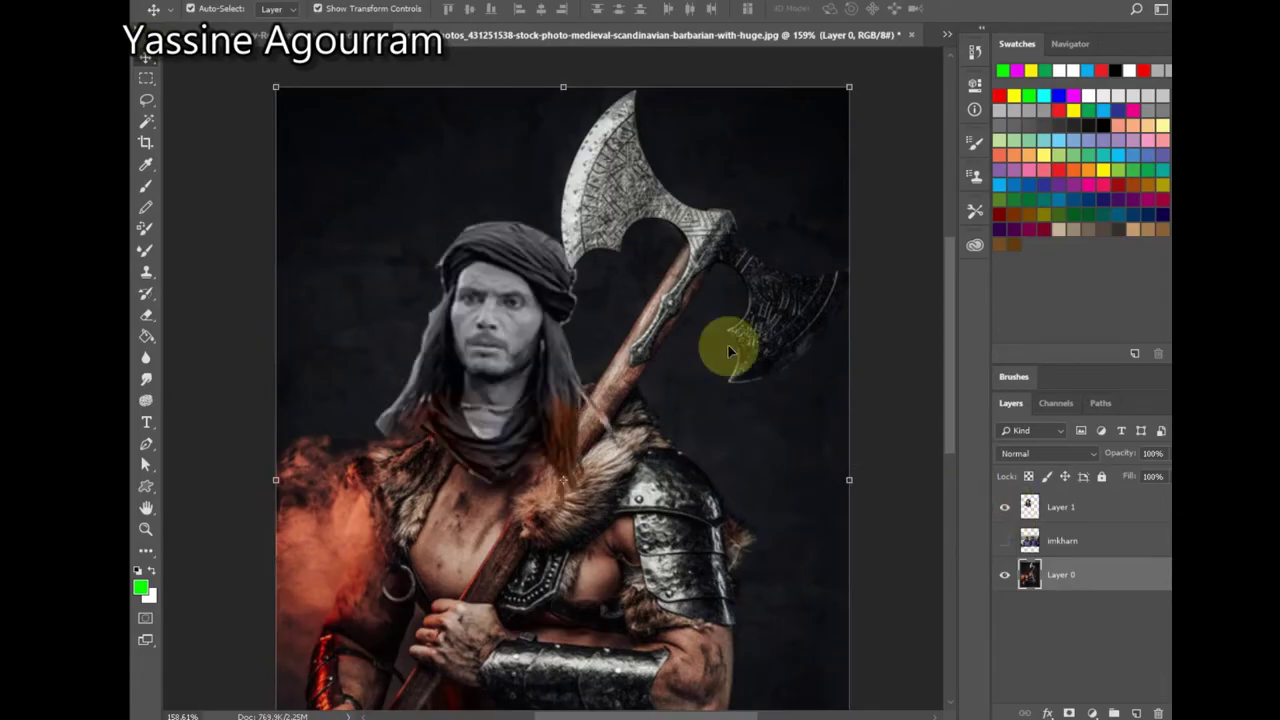
Step: Cycle through the blend modes of Layer 1 and set it to Difference
scroll(729, 351, down, 5)
scroll(563, 297, up, 6)
click(1057, 500)
click(1056, 455)
key(Up)
key(Up)
key(Up)
key(Up)
key(Up)
key(Up)
key(Up)
key(Up)
key(Up)
key(Up)
key(Up)
key(Up)
key(Up)
key(Up)
key(Up)
key(Up)
key(Up)
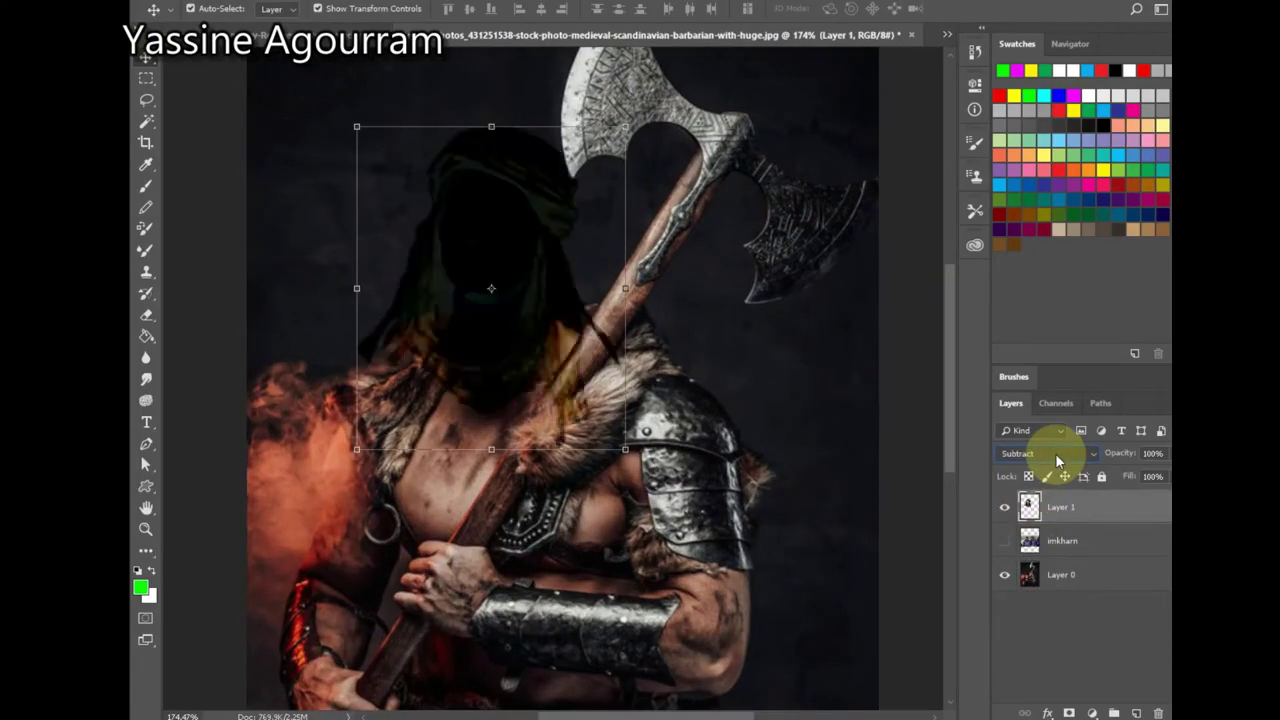
key(Up)
key(Up)
key(Up)
key(Up)
key(Up)
key(Up)
key(Up)
key(Up)
key(Down)
key(Down)
key(Down)
key(Down)
key(Down)
key(Down)
key(Down)
key(Down)
key(Down)
key(Down)
key(Down)
key(Up)
key(Down)
key(Down)
key(Down)
key(Down)
key(Down)
key(Down)
key(Down)
key(Down)
key(Down)
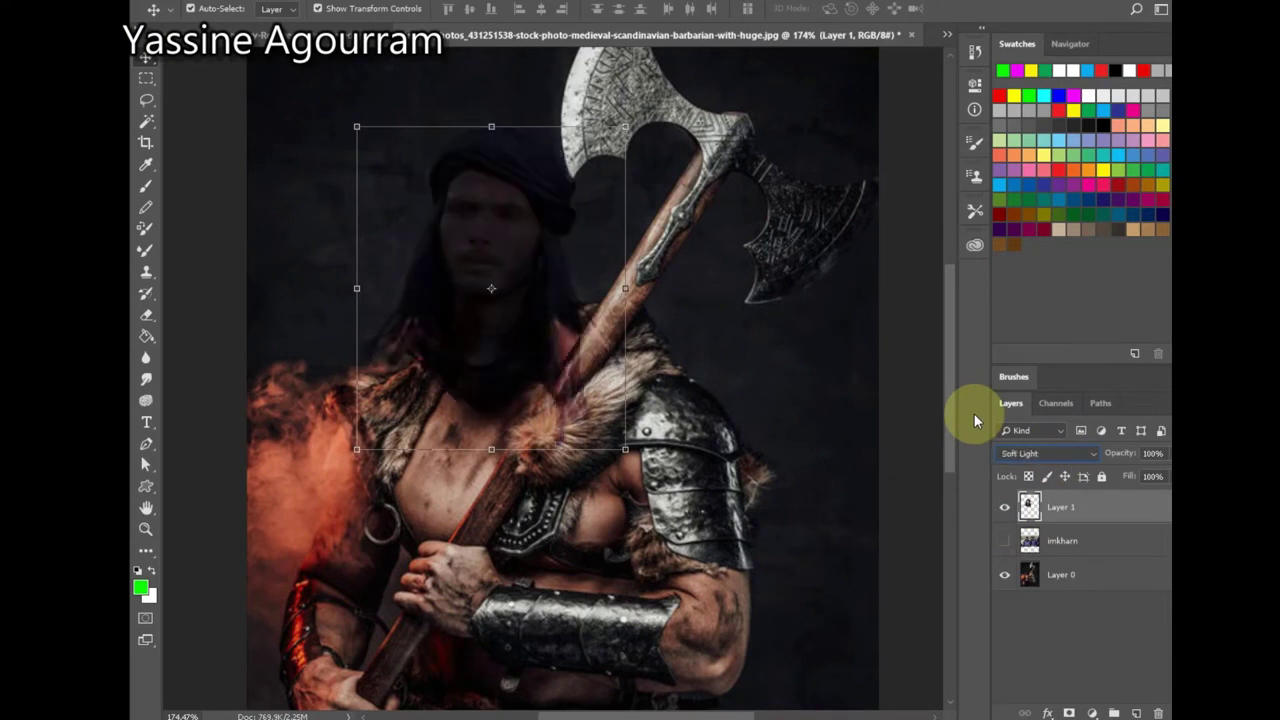
click(791, 388)
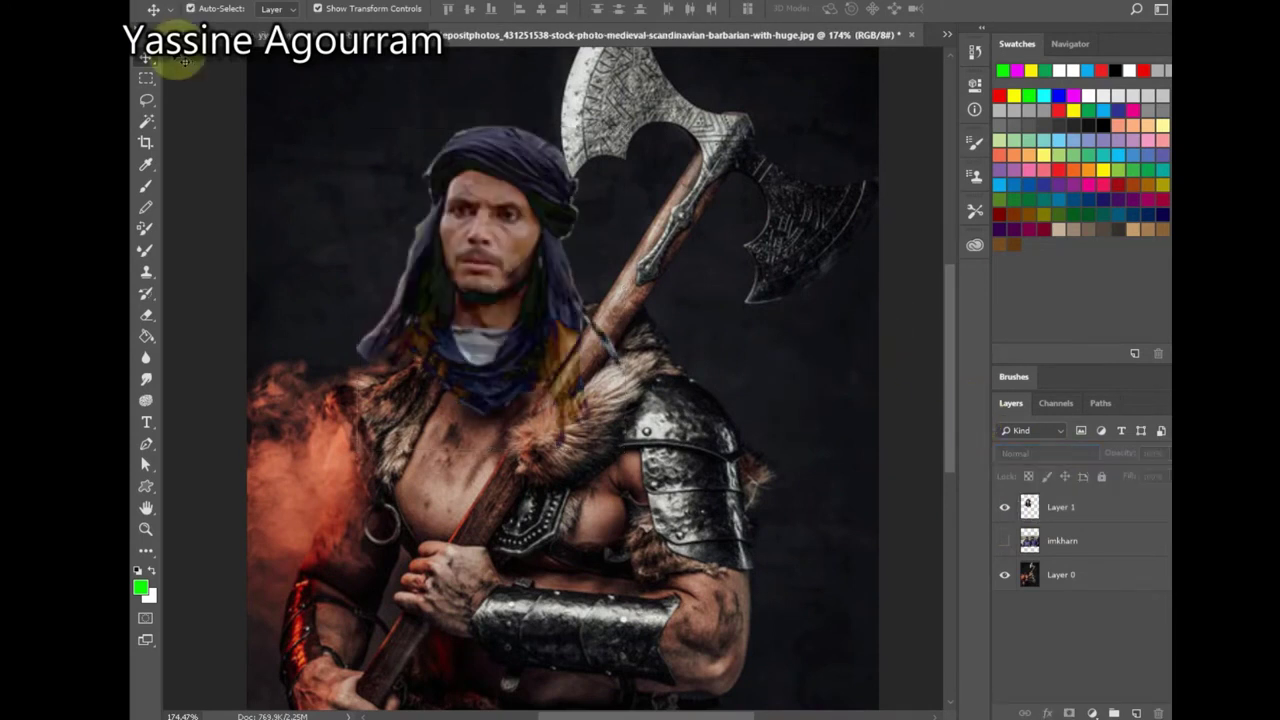
click(214, 134)
click(725, 290)
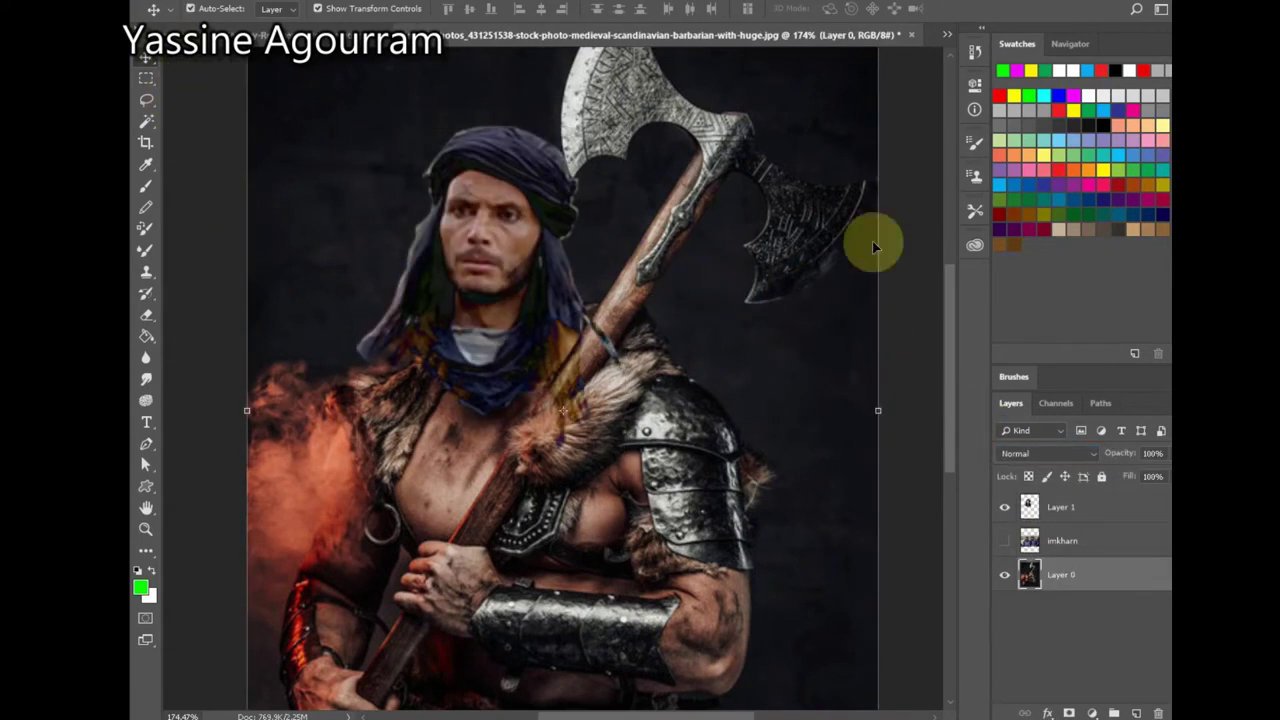
key(ctrl+minus)
click(806, 267)
click(545, 281)
key(ctrl+plus)
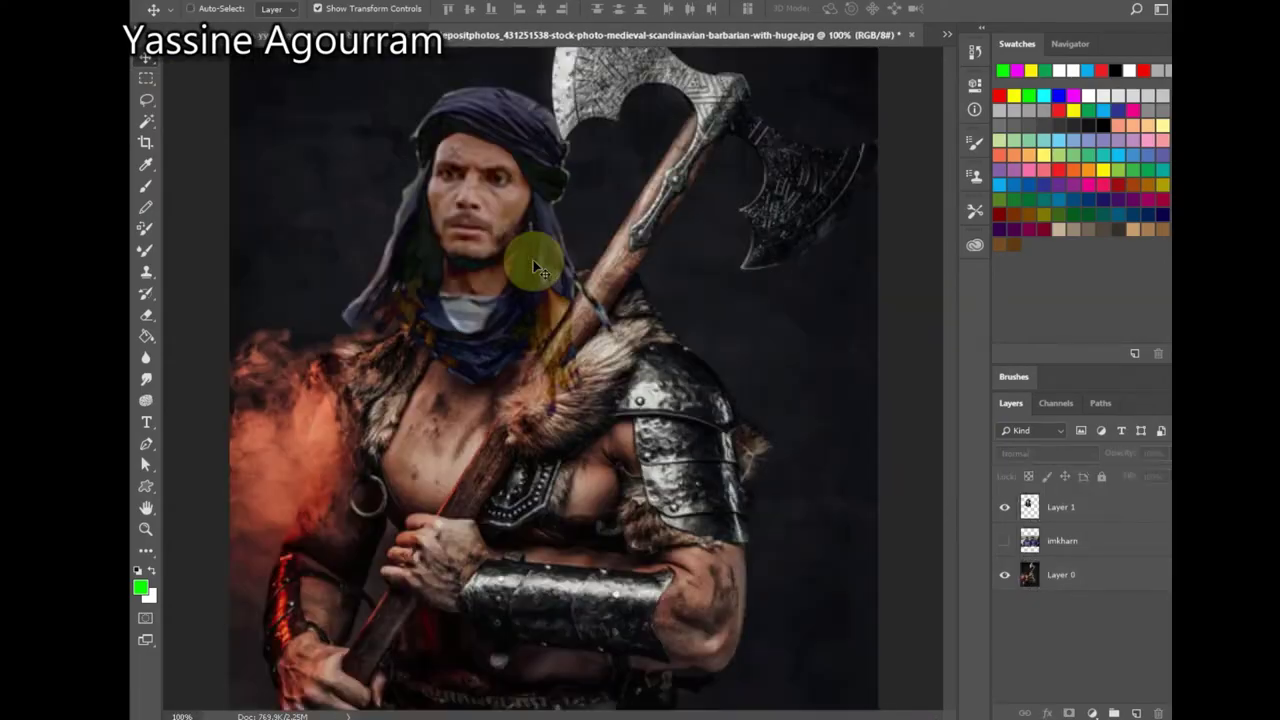
scroll(952, 302, up, 3)
Step: Clone dark tones over the light fringe along the left edge of the turban and scarf on Layer 1 with a 15 px Clone Stamp
click(146, 271)
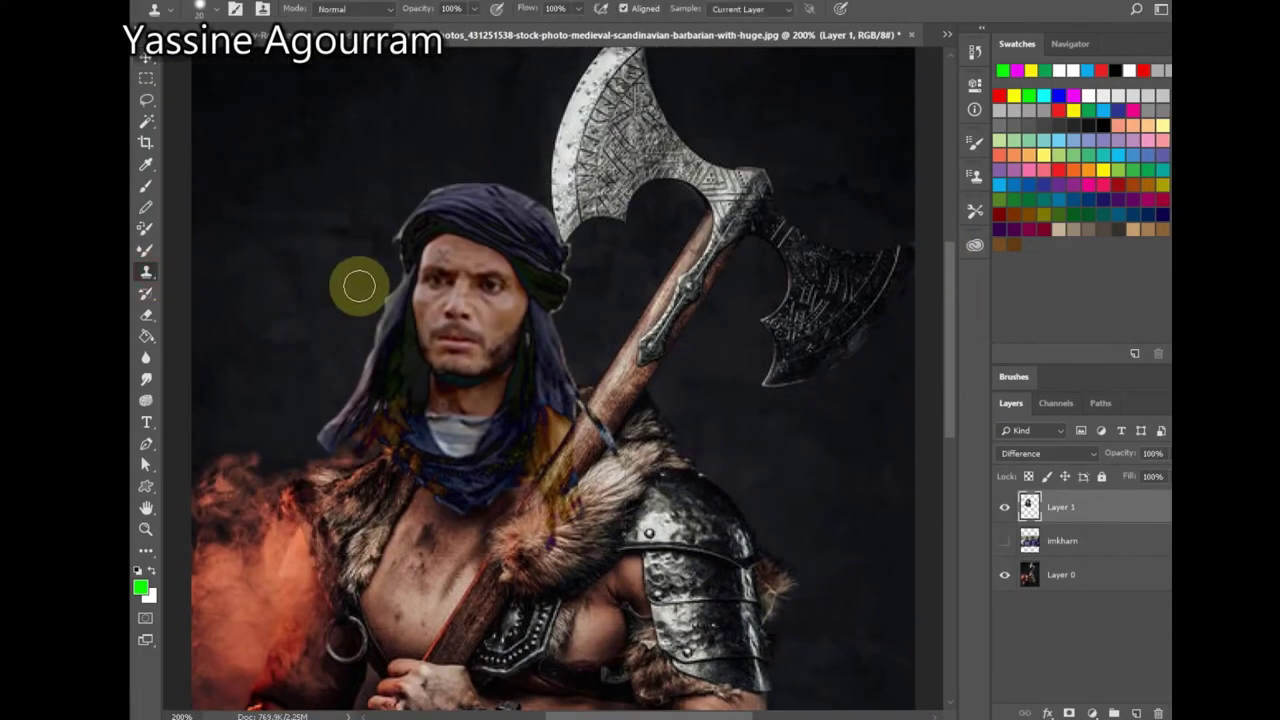
ctrl+click(364, 287)
click(370, 286)
click(643, 278)
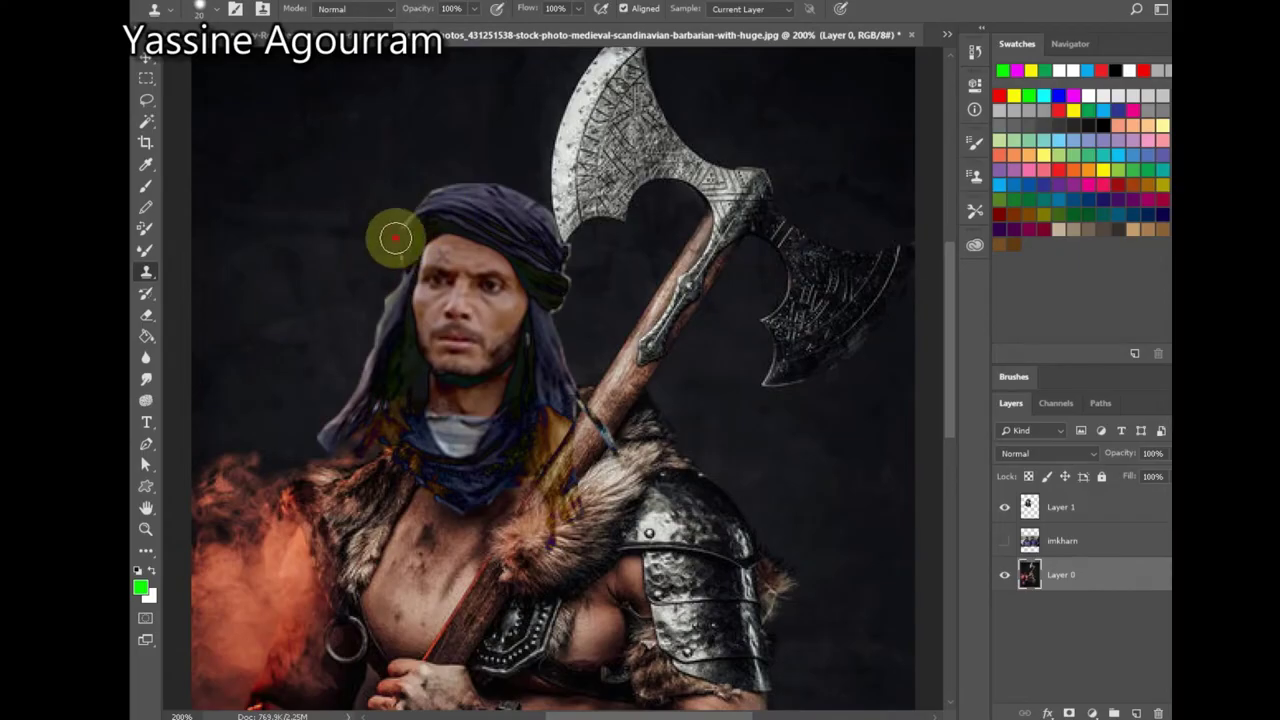
click(1061, 507)
click(401, 234)
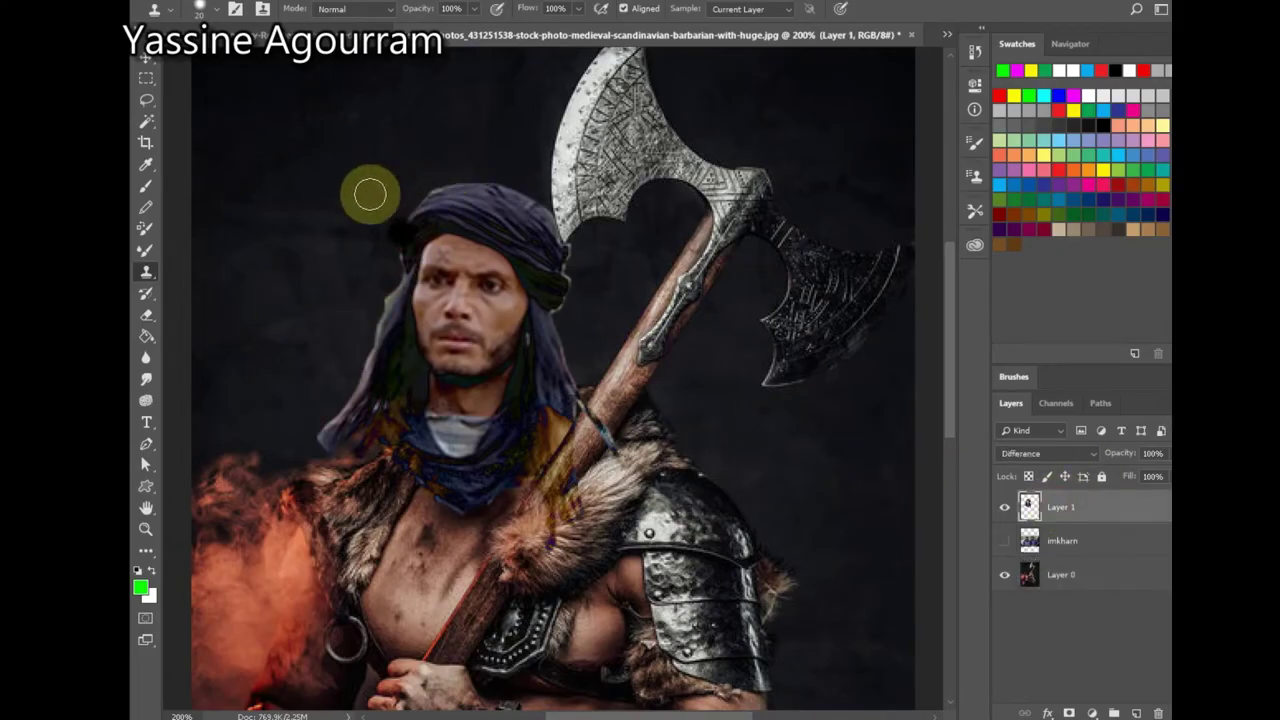
right_click(222, 62)
drag(246, 96, 221, 98)
click(434, 200)
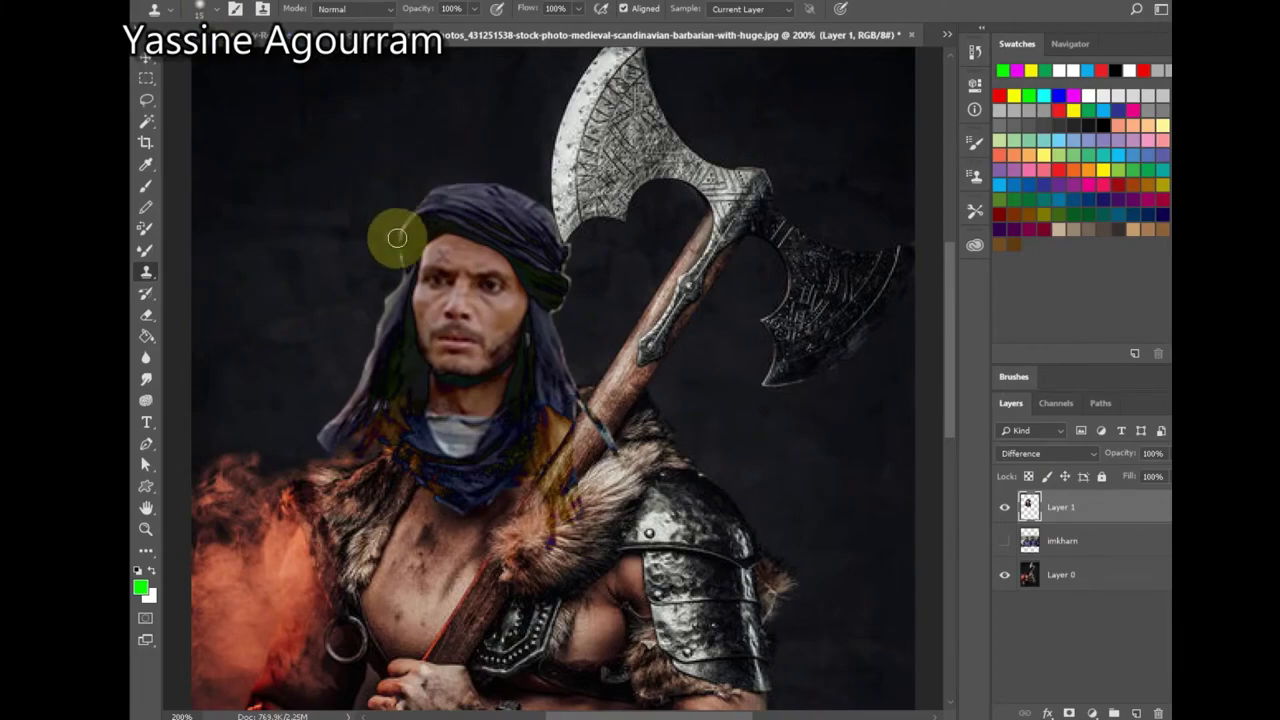
click(382, 306)
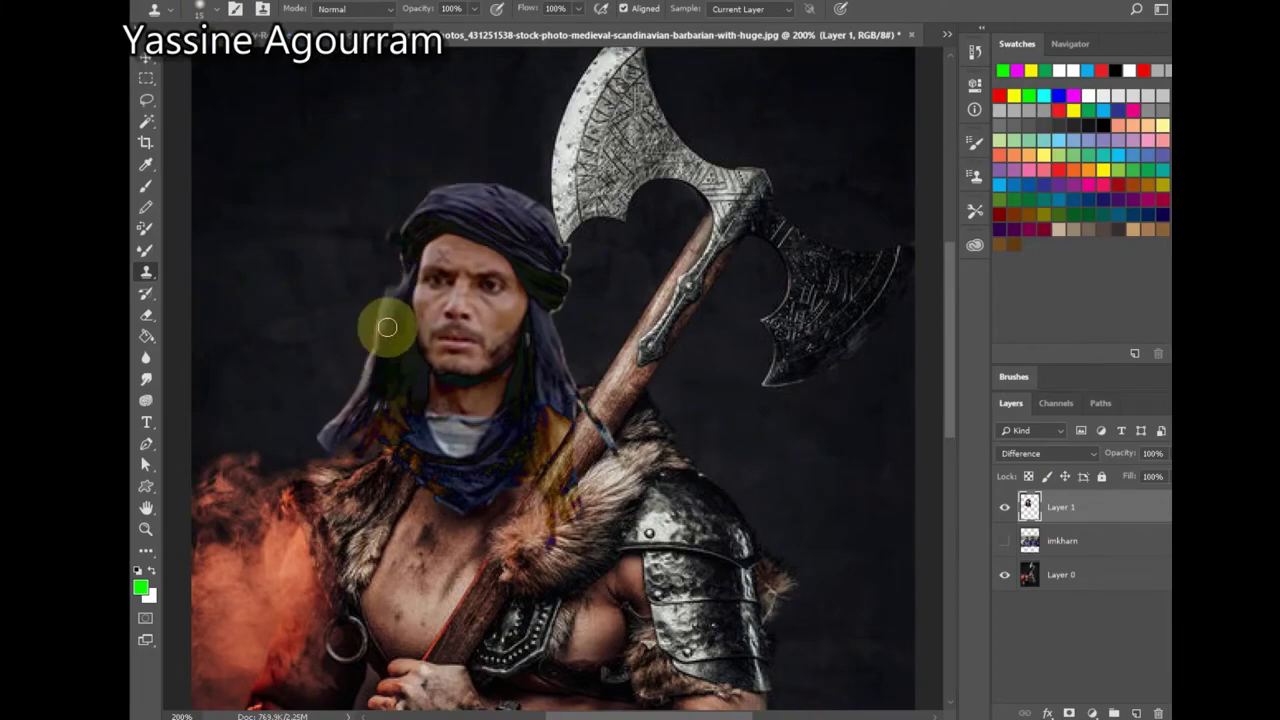
mouse_move(393, 335)
mouse_down()
mouse_move(356, 395)
mouse_move(369, 414)
mouse_move(349, 412)
mouse_move(329, 436)
mouse_move(380, 433)
mouse_move(450, 386)
mouse_move(374, 378)
mouse_move(327, 452)
mouse_up()
Step: Clone dark turban fabric over the light fringe on the turban's right edge
click(554, 297)
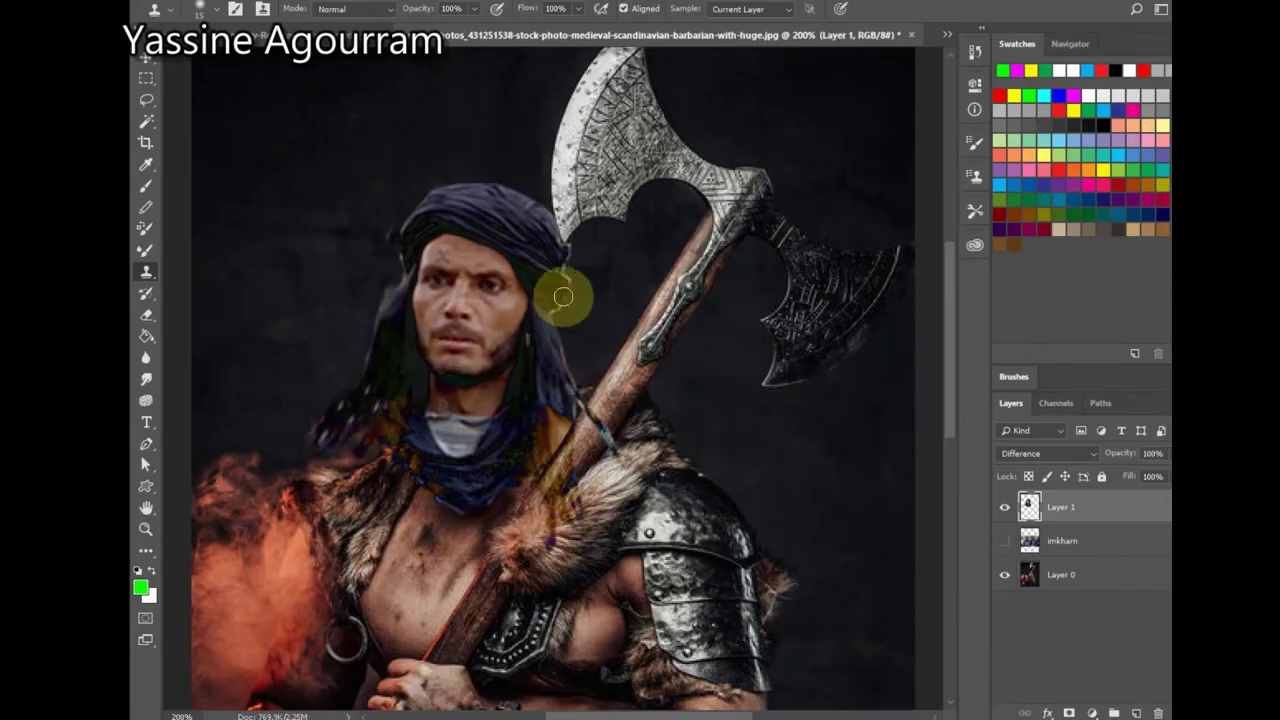
alt+click(553, 272)
drag(553, 272, 559, 252)
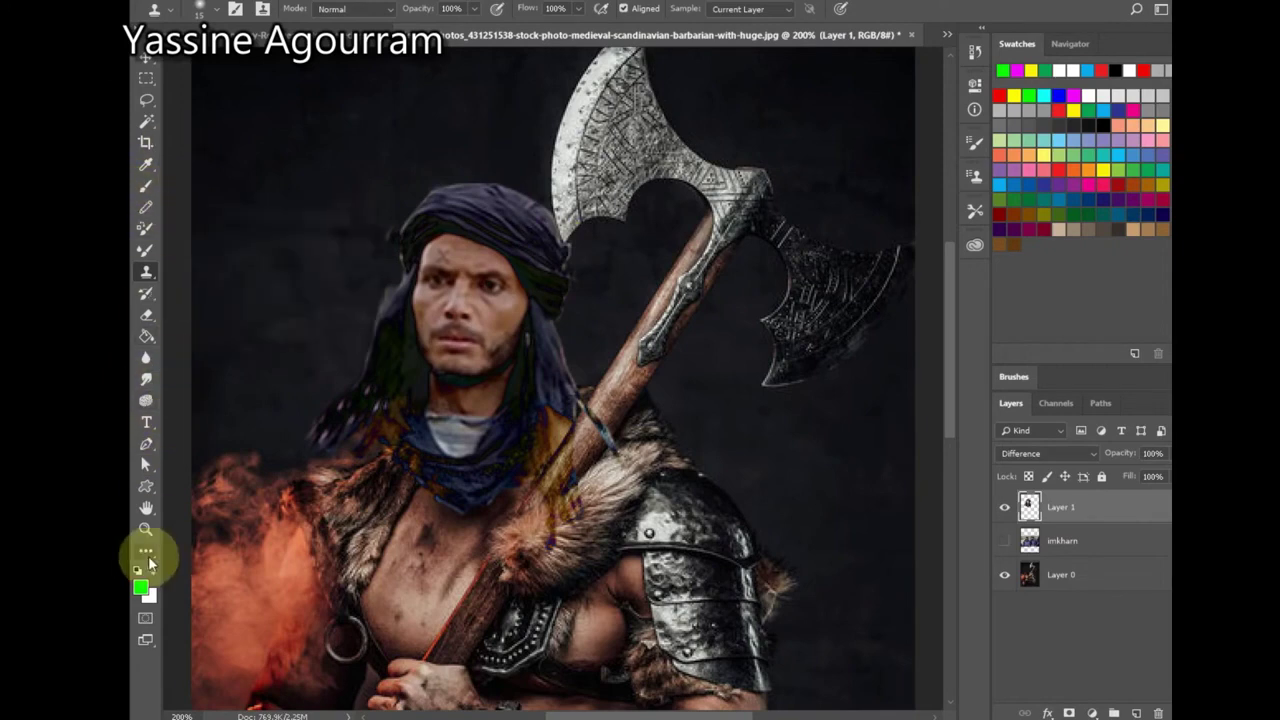
Step: Set the Eraser to a 17 px brush with 0% hardness and soften the outer edges of the scarf and turban
click(146, 314)
click(205, 9)
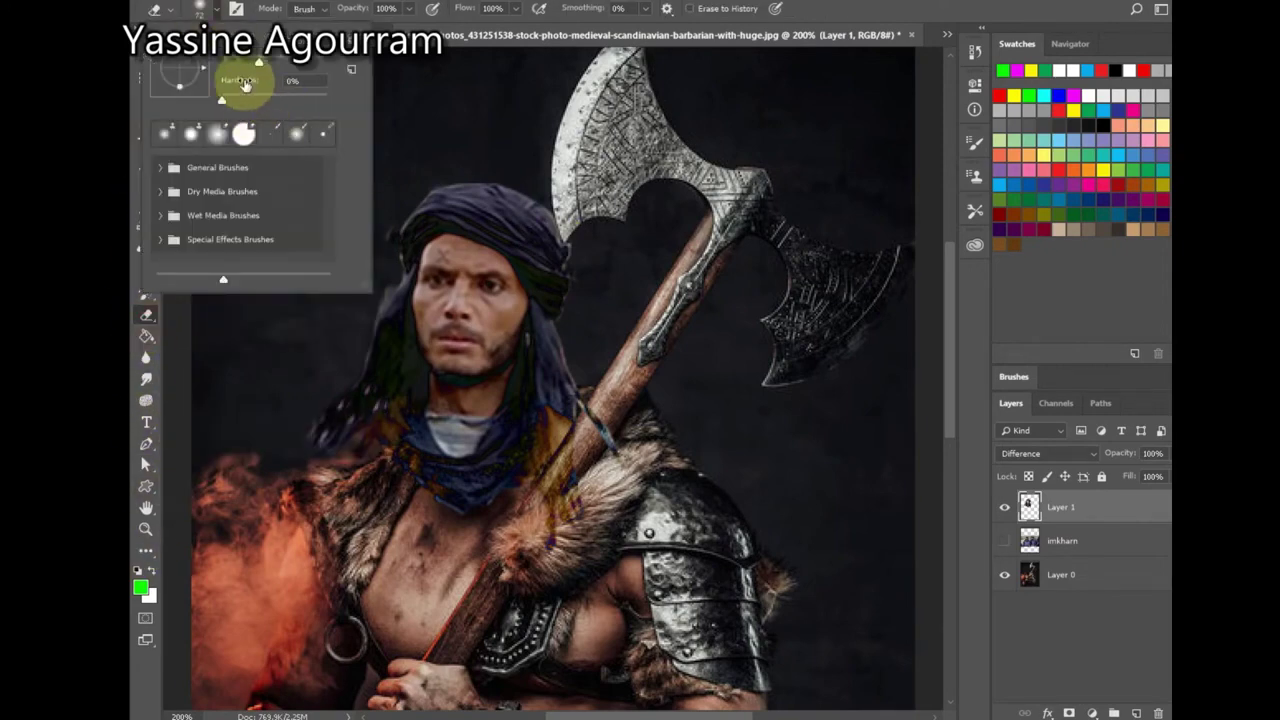
click(592, 205)
scroll(388, 246, up, 3)
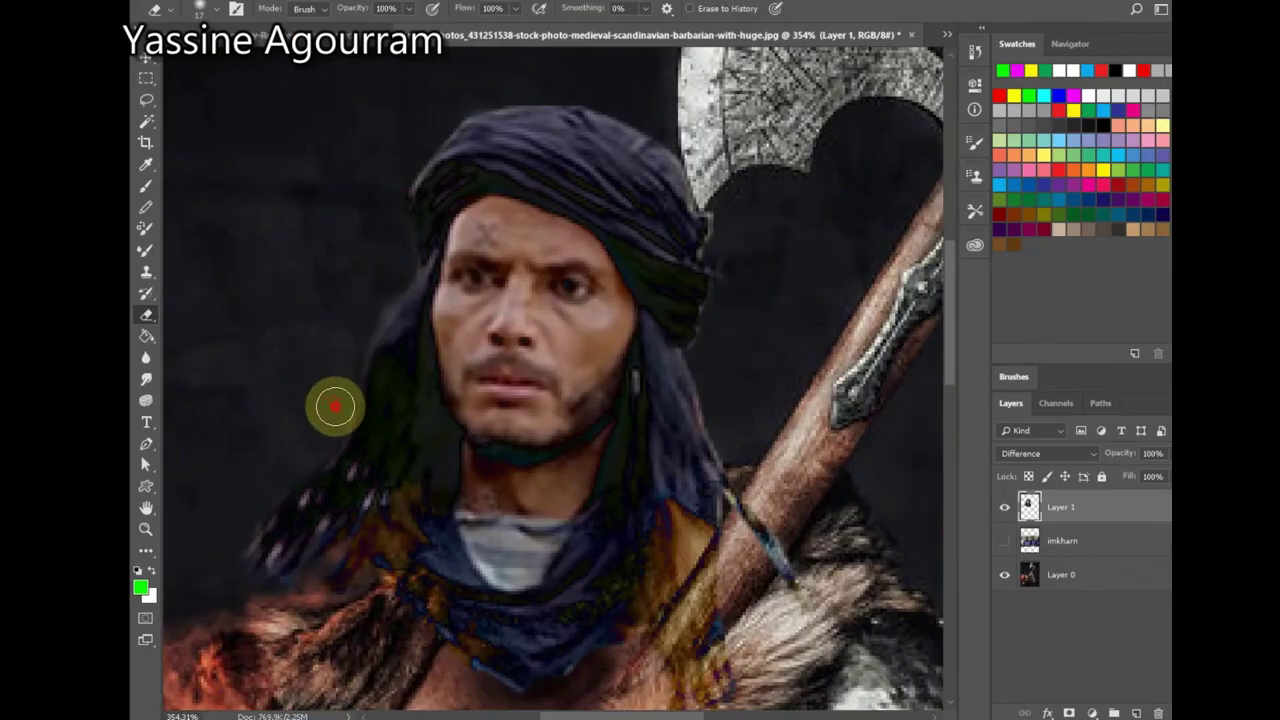
drag(720, 405, 713, 325)
drag(730, 250, 714, 197)
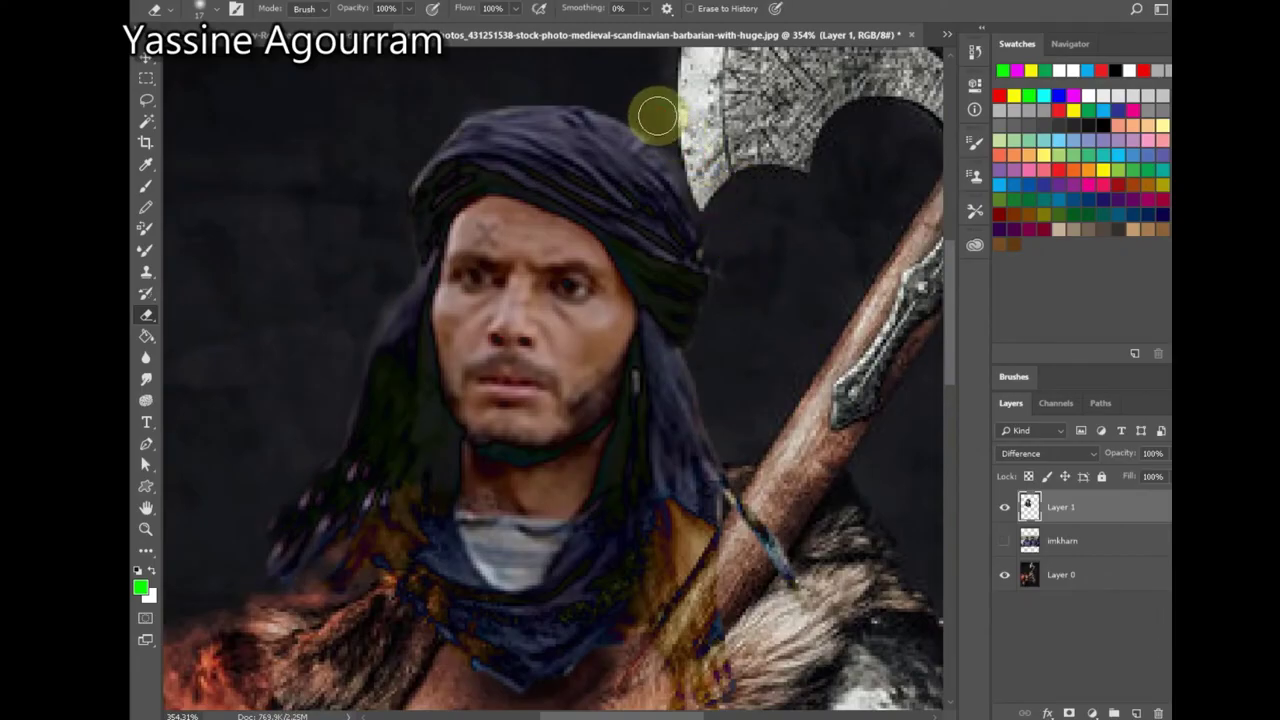
Step: Fade the loose scarf strand over the axe handle, the left scarf tips and the light spot beside the face with the Eraser
click(755, 476)
mouse_move(755, 483)
mouse_down()
mouse_move(810, 532)
mouse_move(797, 530)
mouse_move(825, 581)
mouse_up()
mouse_move(263, 579)
mouse_down()
mouse_move(248, 550)
mouse_move(255, 491)
mouse_up()
click(653, 385)
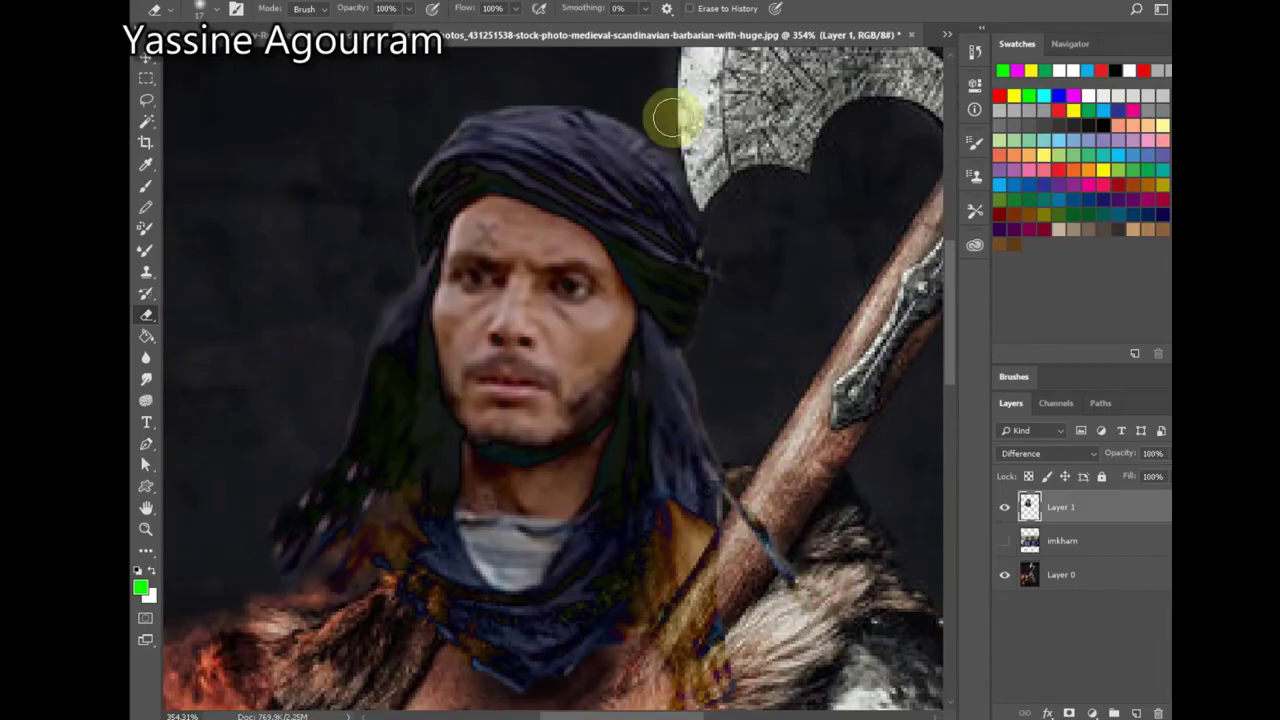
scroll(680, 298, down, 10)
scroll(680, 310, up, 1)
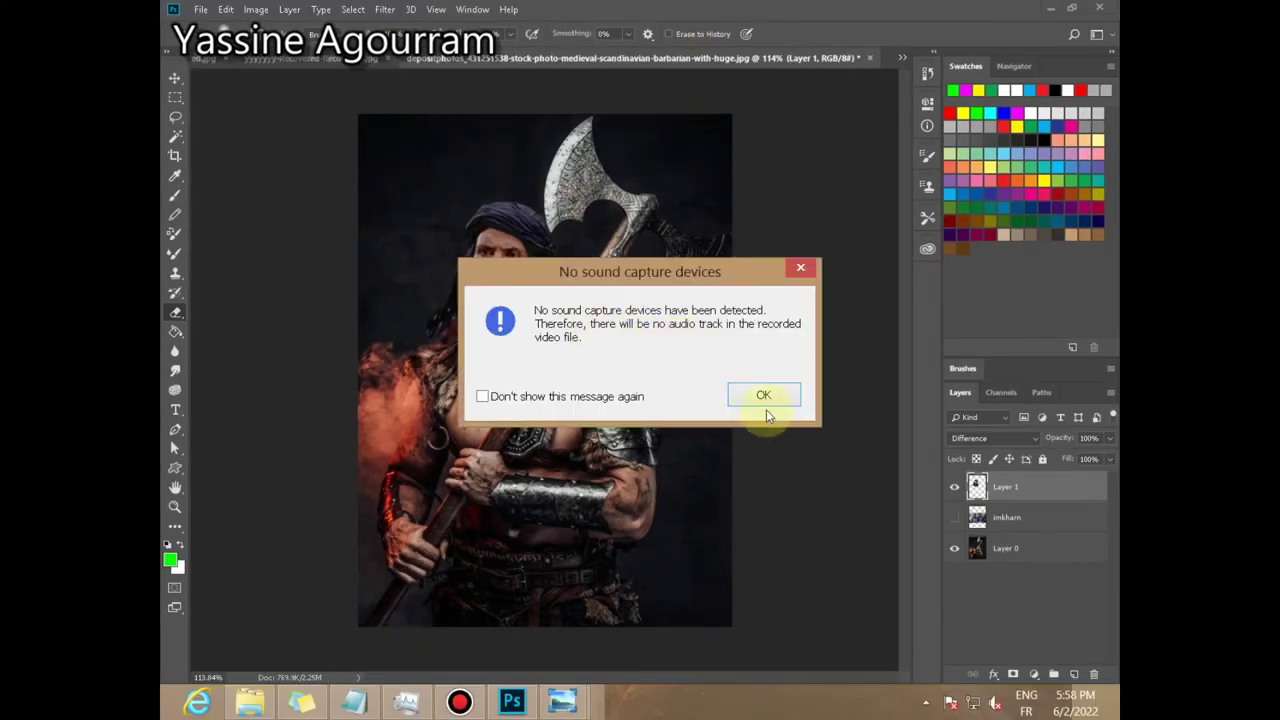
Step: Dismiss the sound device message and open the Match Color adjustment for Layer 1, keeping its dialog clear of the image
click(765, 401)
click(256, 9)
mouse_move(290, 48)
click(480, 346)
drag(576, 90, 864, 81)
Step: Choose the depositphotos barbarian image with its Merged layer as the Match Color source
click(855, 383)
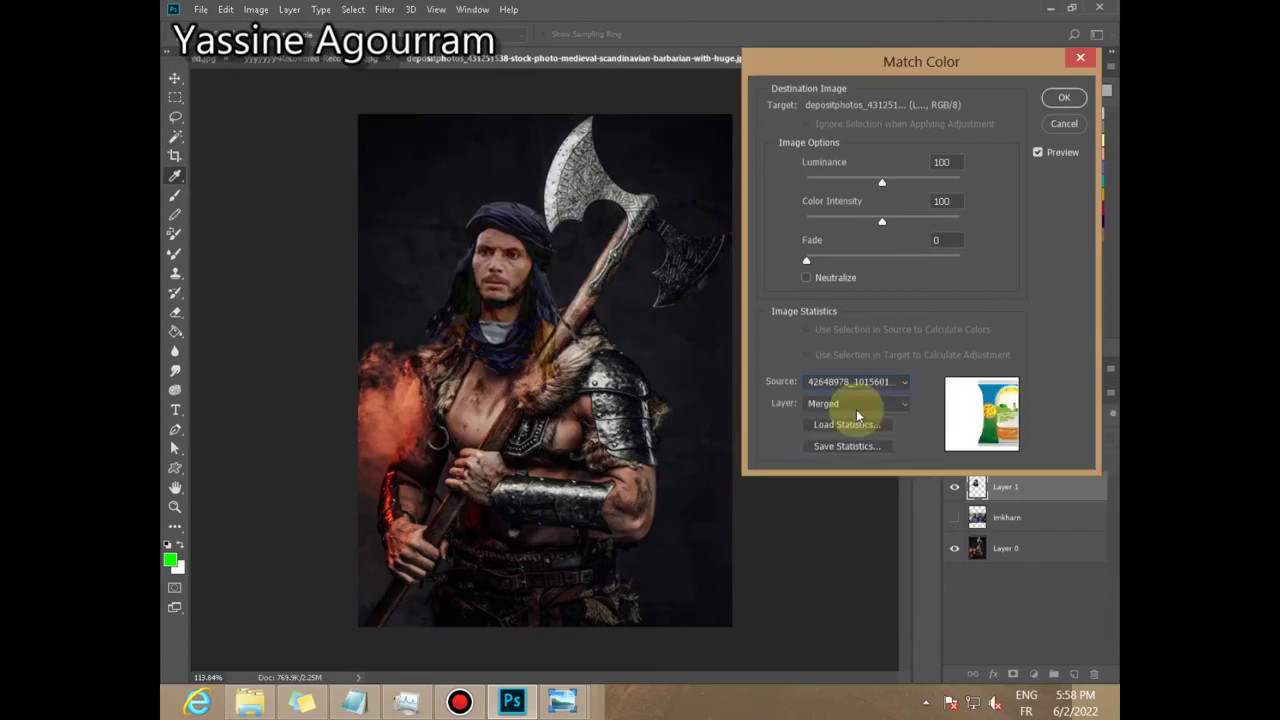
click(845, 436)
click(855, 382)
click(856, 439)
click(855, 382)
click(854, 454)
Step: Set Match Color to Luminance 200, Color Intensity 145 and Fade 55, and apply it to the head
drag(882, 221, 1014, 177)
drag(943, 214, 930, 222)
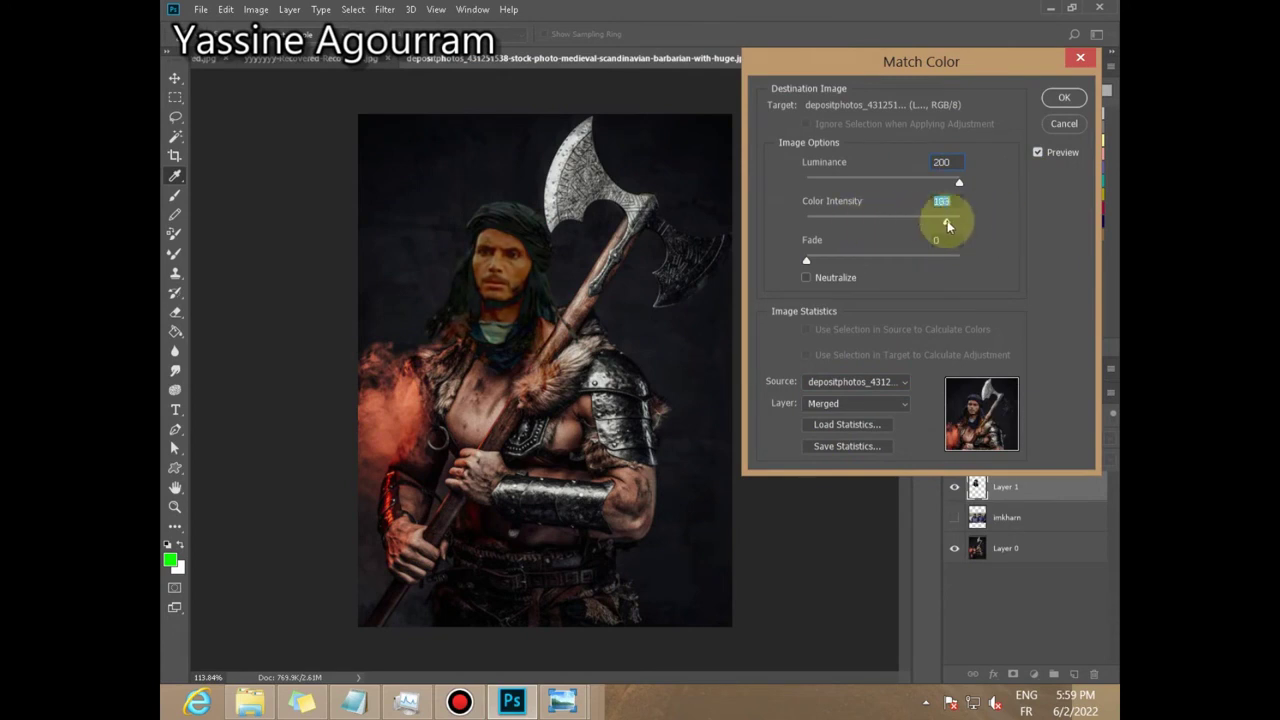
drag(855, 264, 891, 263)
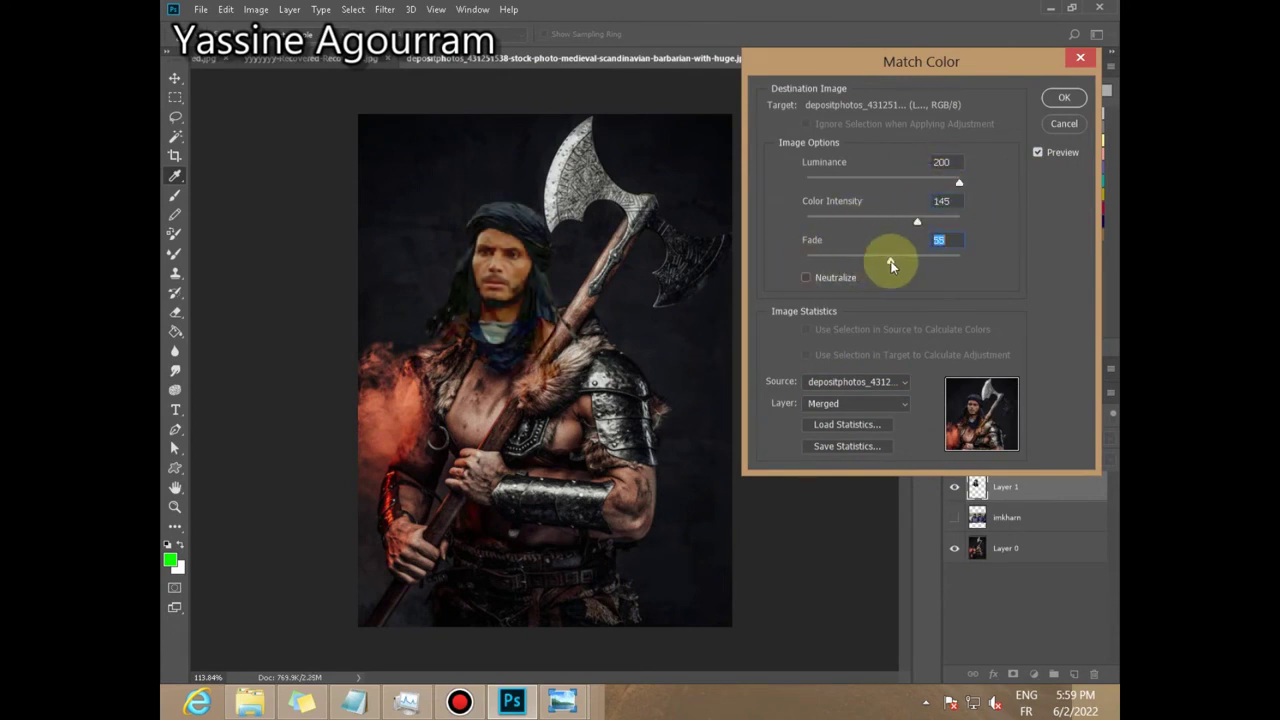
click(1064, 97)
Step: Stamp all visible layers onto a new layer above Layer 1
key(ctrl+shift+alt+n)
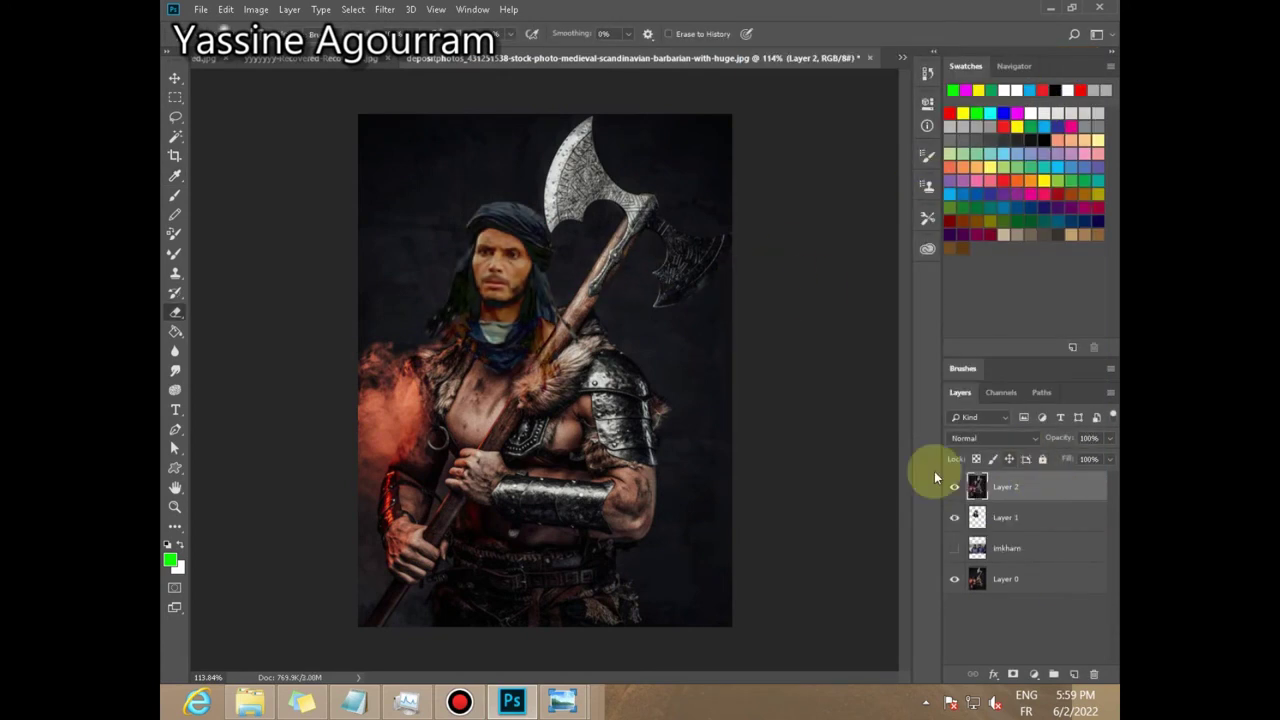
Step: Try out the 3DLUT presets of the Color Lookup adjustment on Layer 2 without applying one
click(256, 9)
mouse_move(286, 49)
click(500, 194)
click(960, 117)
click(915, 172)
key(Down)
key(Down)
key(Down)
key(Down)
key(Down)
key(Down)
key(Down)
key(Down)
key(Down)
key(Down)
key(Down)
key(Down)
key(Down)
key(Down)
key(Down)
key(Down)
key(Down)
key(Down)
key(Down)
key(Down)
key(Down)
key(Down)
key(Down)
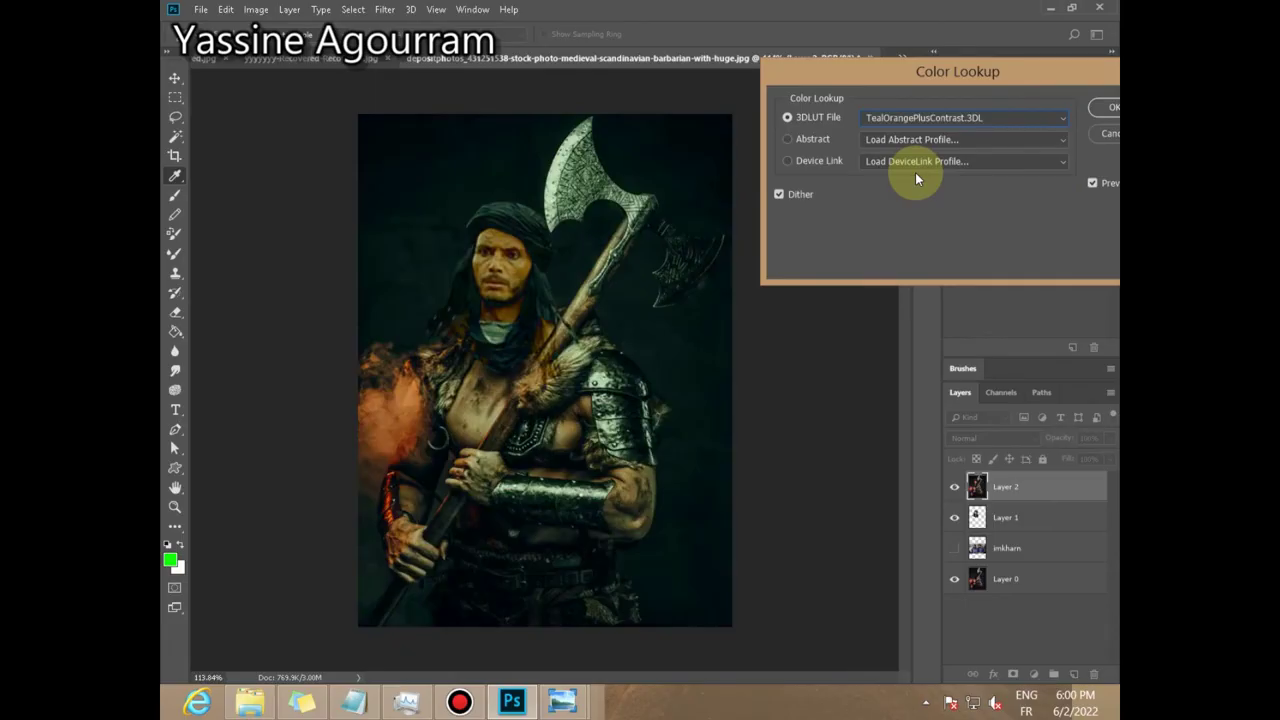
key(Up)
key(Up)
key(Up)
key(Up)
key(Up)
key(Up)
key(Up)
key(Up)
key(Up)
key(Up)
key(Up)
key(Up)
key(Up)
key(Up)
key(Up)
key(Up)
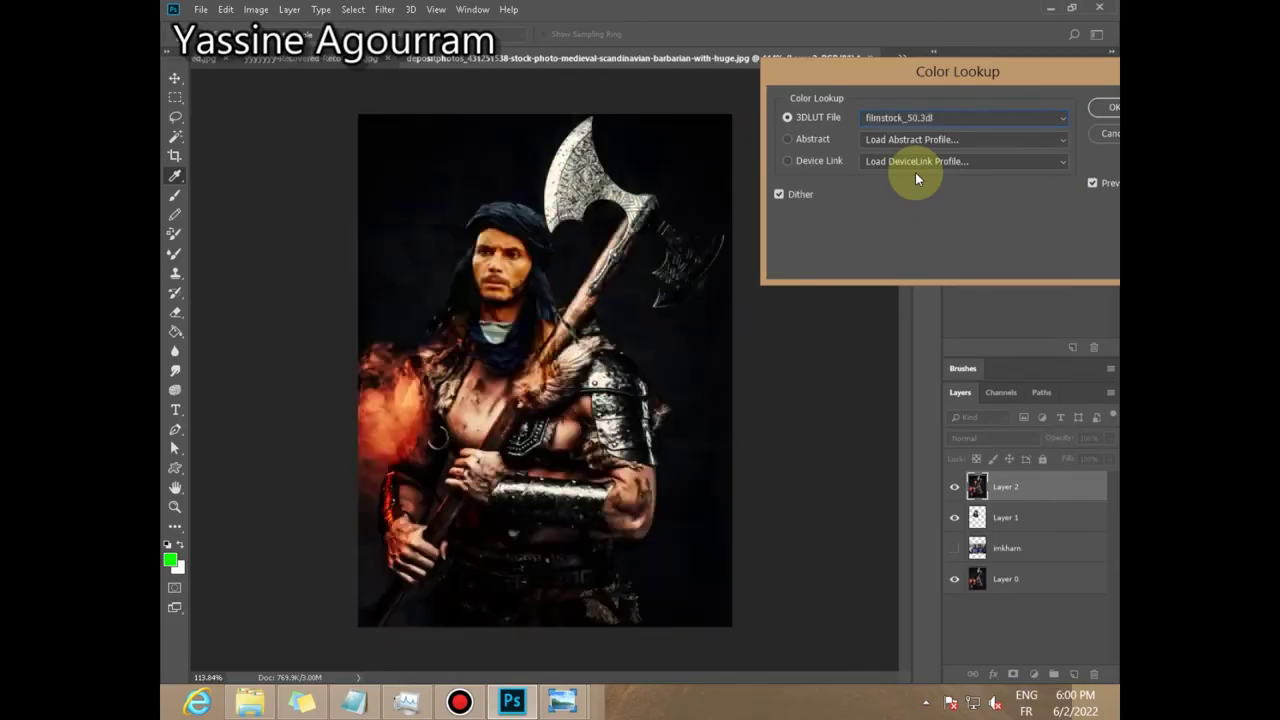
key(Up)
key(Up)
key(Up)
key(Up)
key(Up)
key(Up)
key(Up)
key(Up)
key(Up)
key(Up)
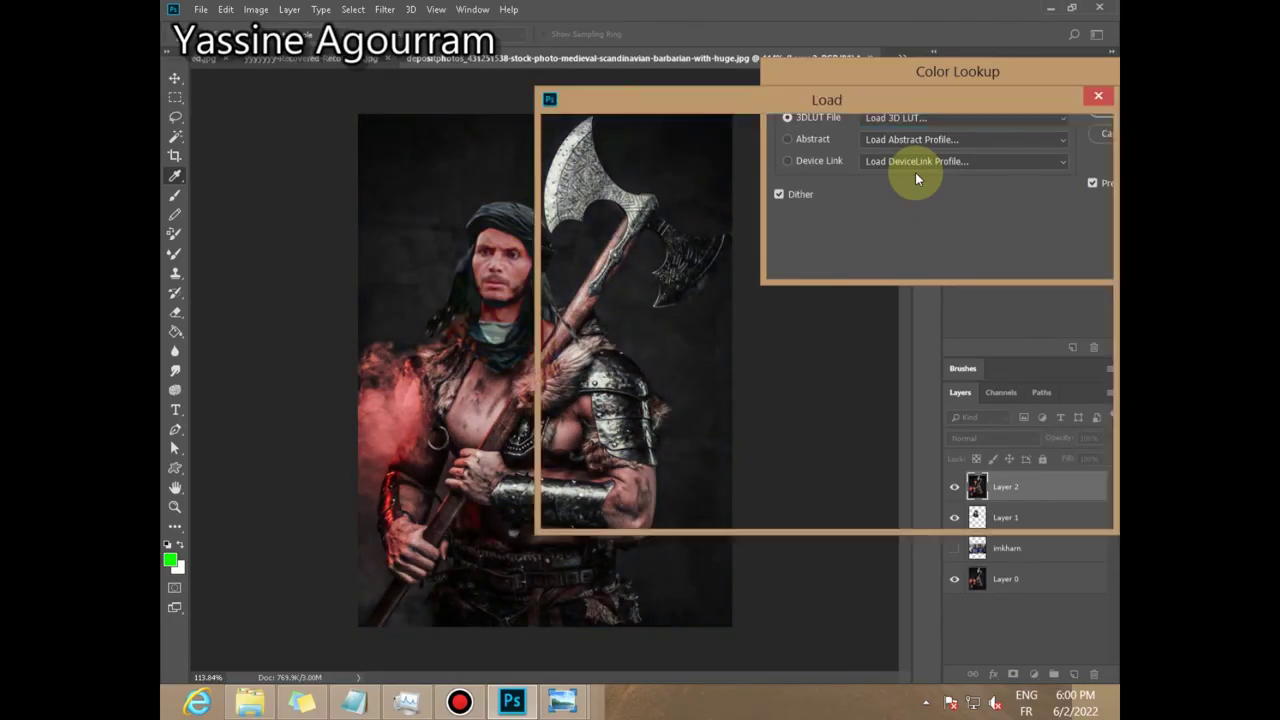
click(1098, 96)
key(Escape)
click(255, 9)
mouse_move(290, 44)
click(440, 45)
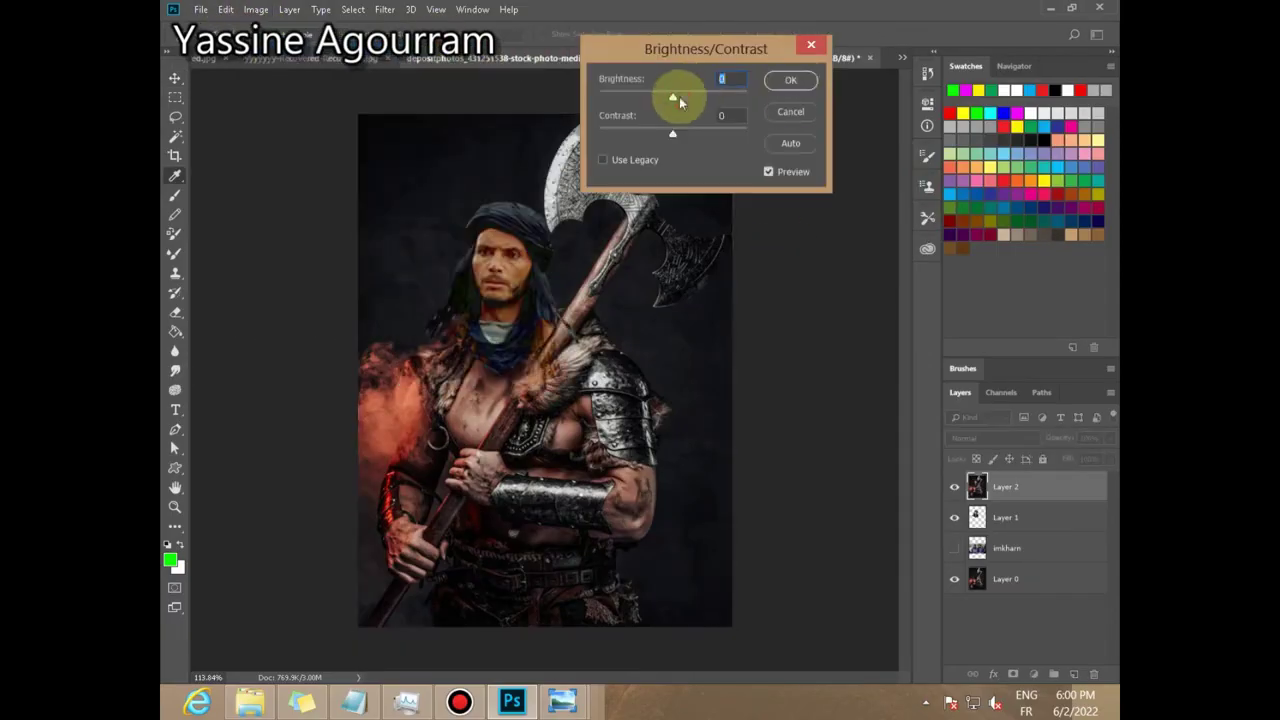
key(Escape)
Step: Apply a Shadows/Highlights adjustment to Layer 2 with Shadows at 1% and Highlights at 0%
click(256, 9)
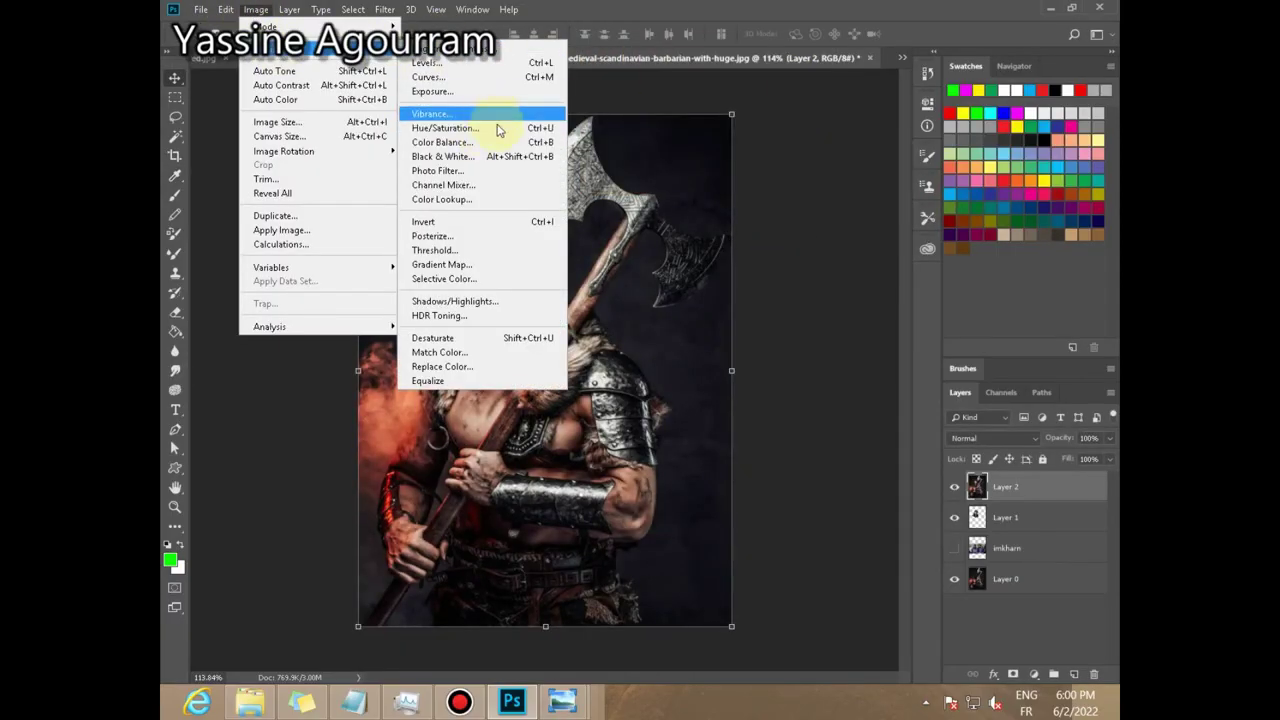
click(455, 301)
drag(715, 106, 851, 74)
drag(822, 121, 789, 121)
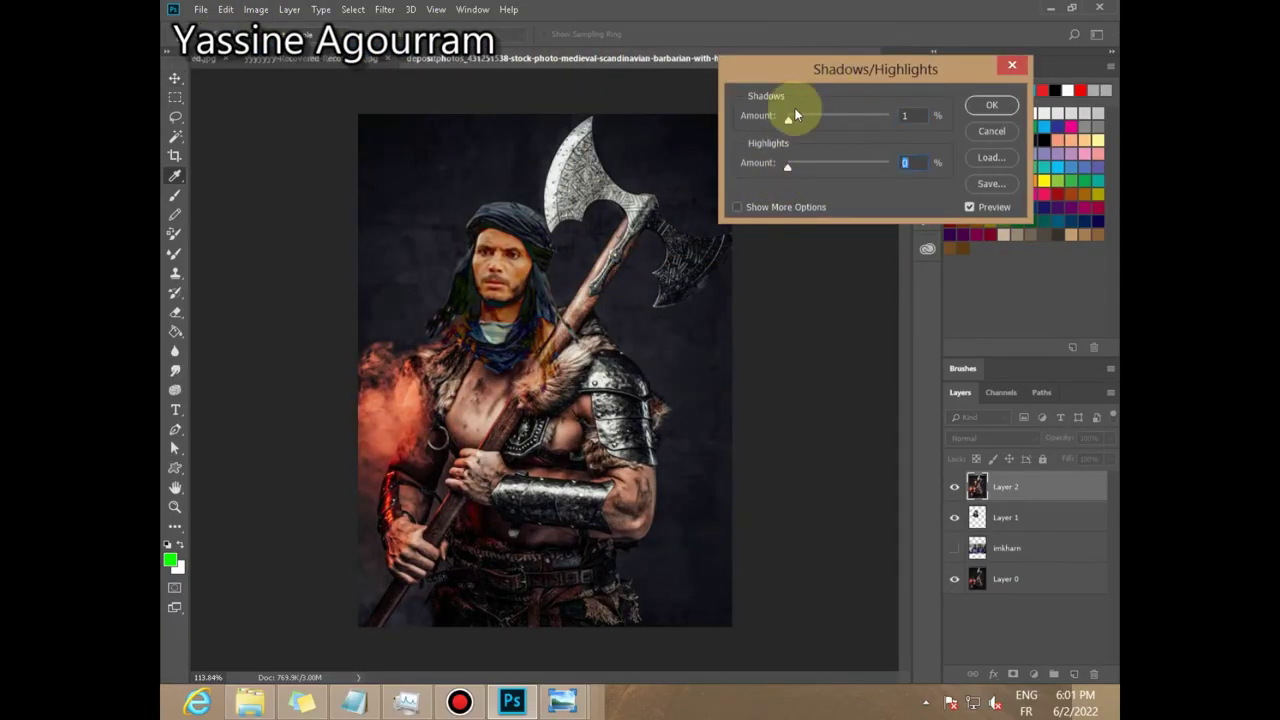
key(Return)
Step: Add a three-line centred text reading "Bi idadan", "AMAZIGH", "Viking" in the dark background beside the warrior's head
key(t)
click(415, 182)
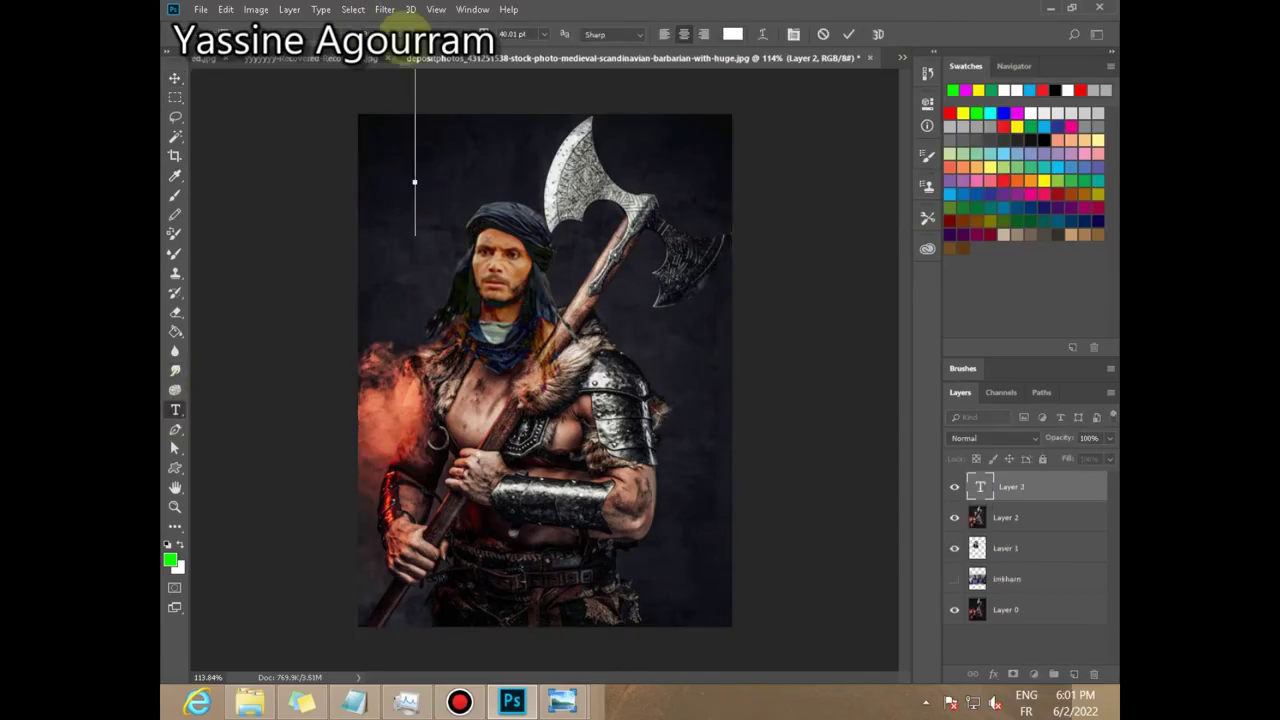
text(bi)
key(BackSpace)
key(BackSpace)
text(Bi idadan)
key(Return)
text(AMAZIGH)
key(Return)
text(Viking)
Step: Move the text into the empty upper-left area of the picture, clear of the turban, and commit the placement
click(175, 78)
drag(506, 154, 436, 177)
click(838, 34)
click(421, 203)
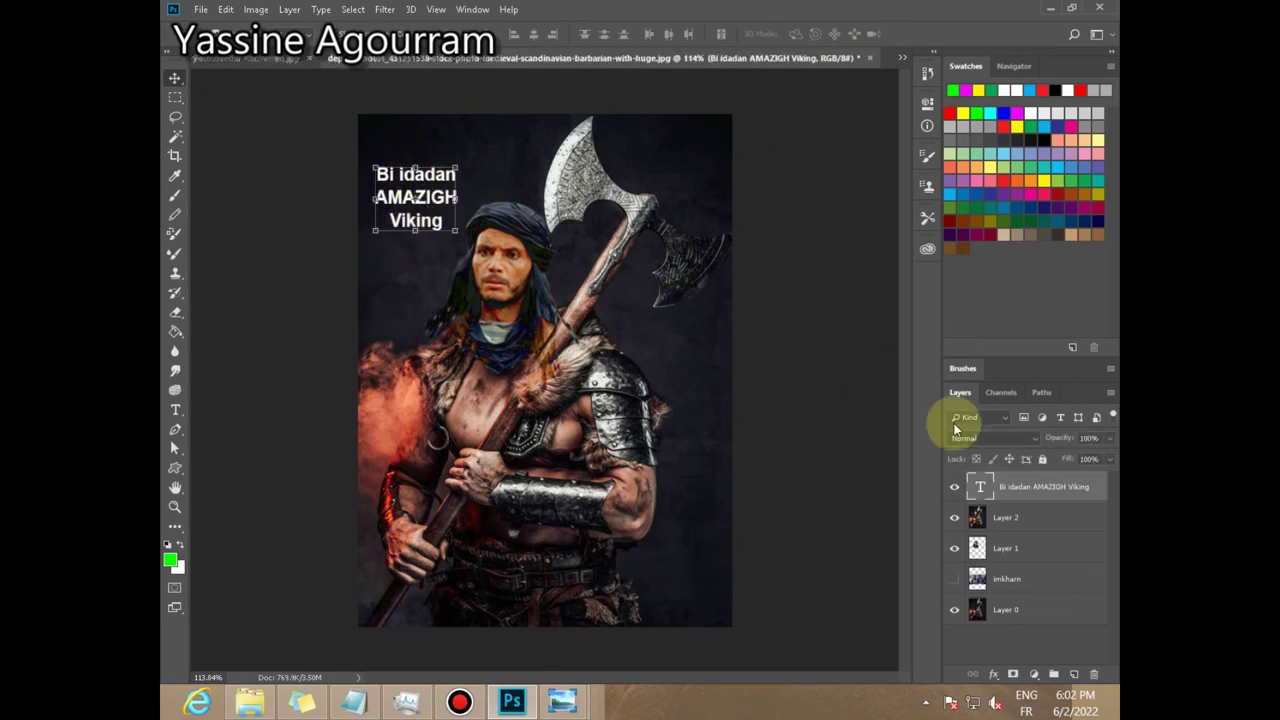
Step: Set the text layer's blend mode to Soft Light
double_click(994, 437)
scroll(994, 437, down, 1)
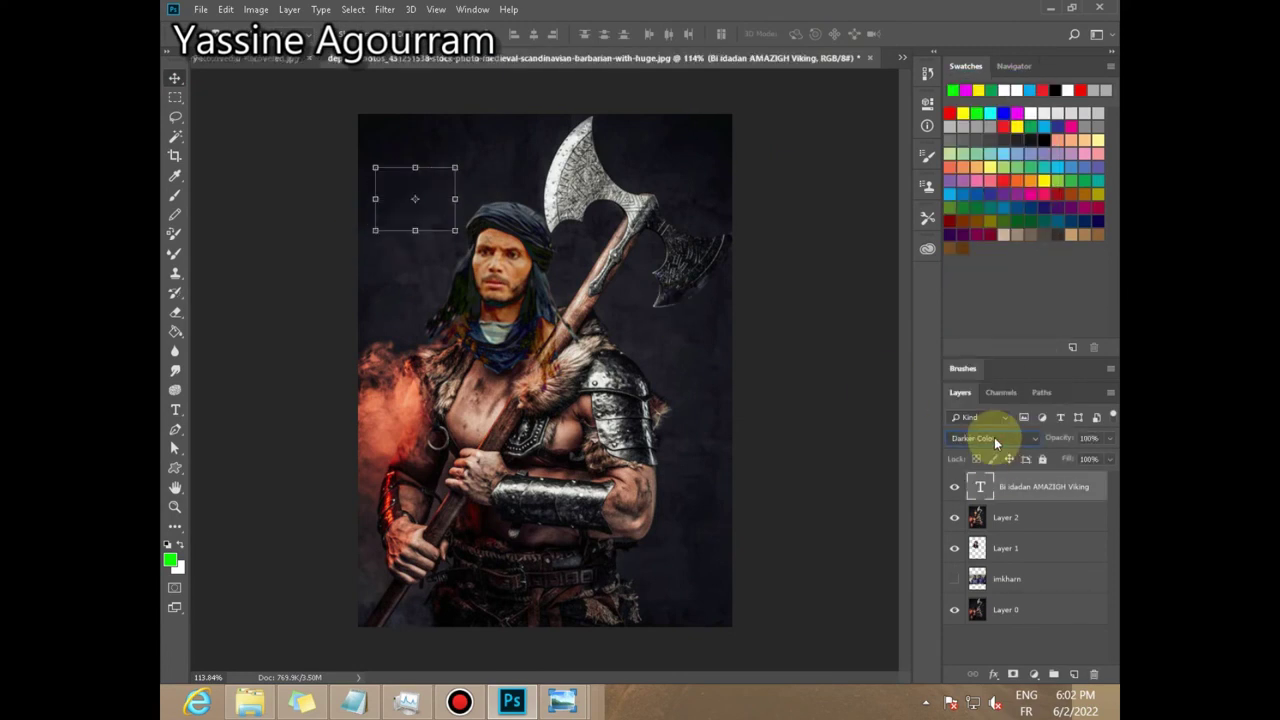
scroll(994, 437, down, 7)
Step: Enlarge the text slightly, shift it a little lower beside the turban, and commit the transform
click(460, 176)
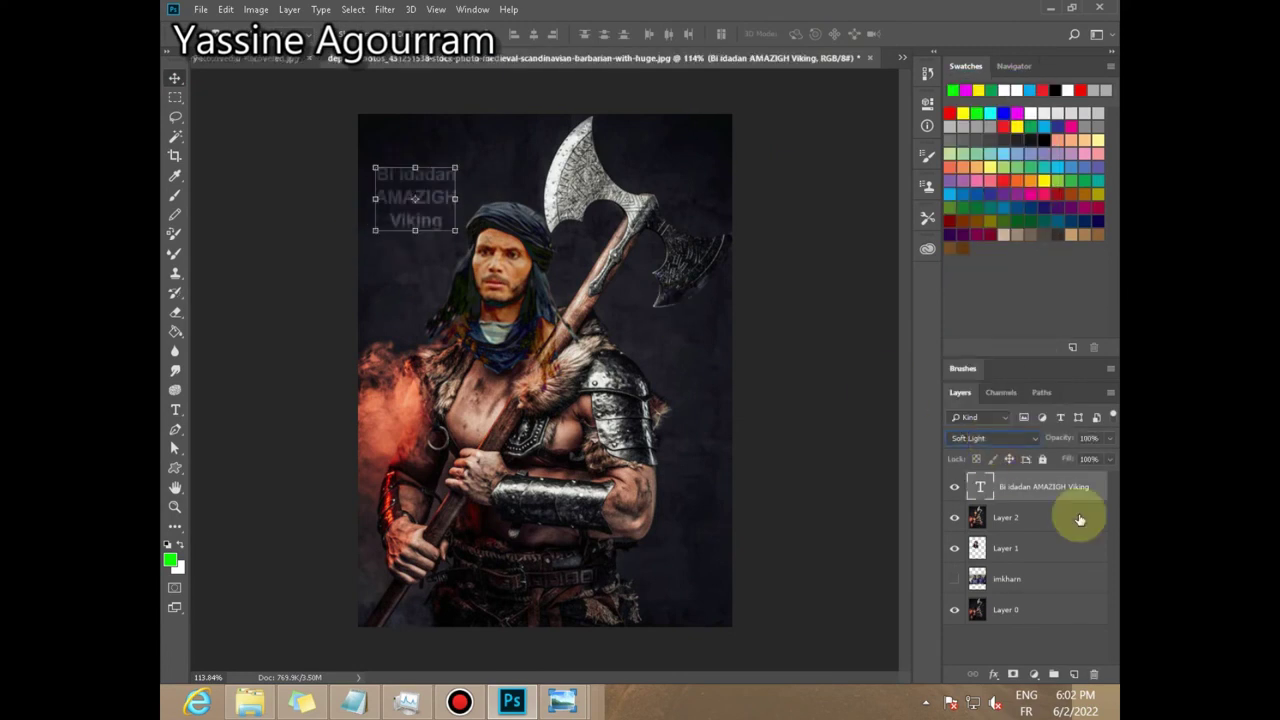
click(447, 203)
drag(455, 230, 453, 236)
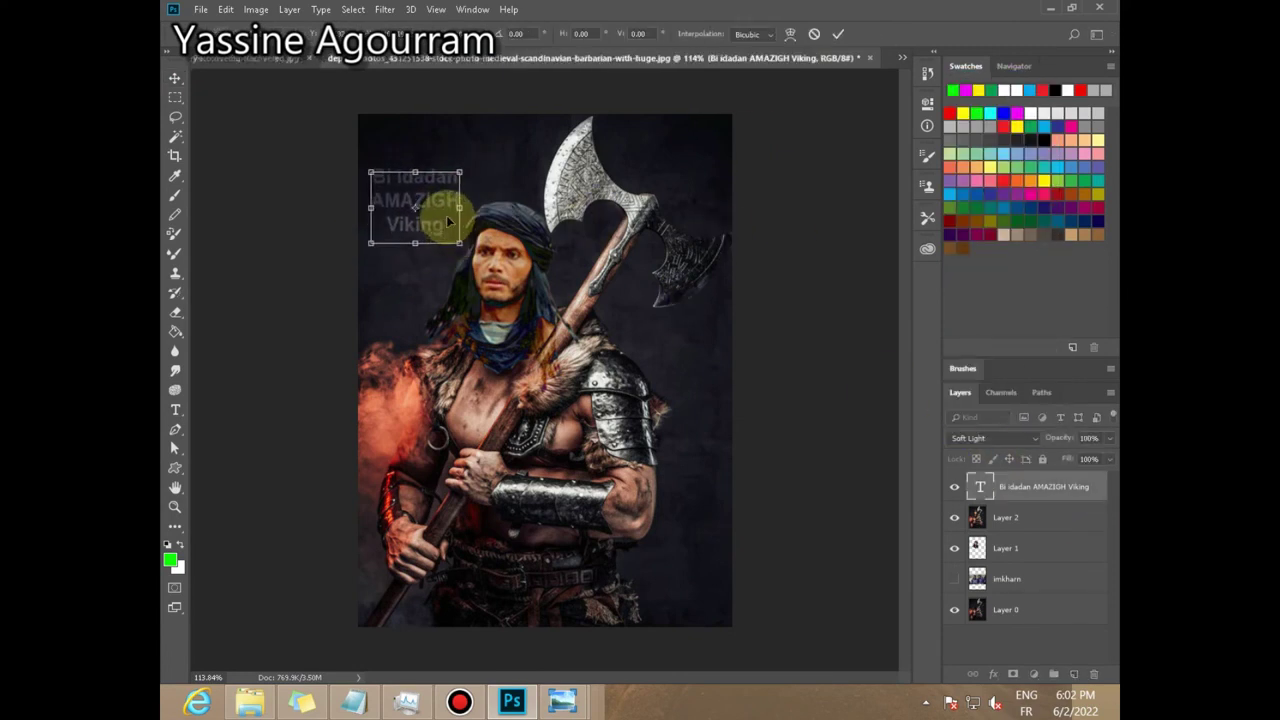
click(838, 34)
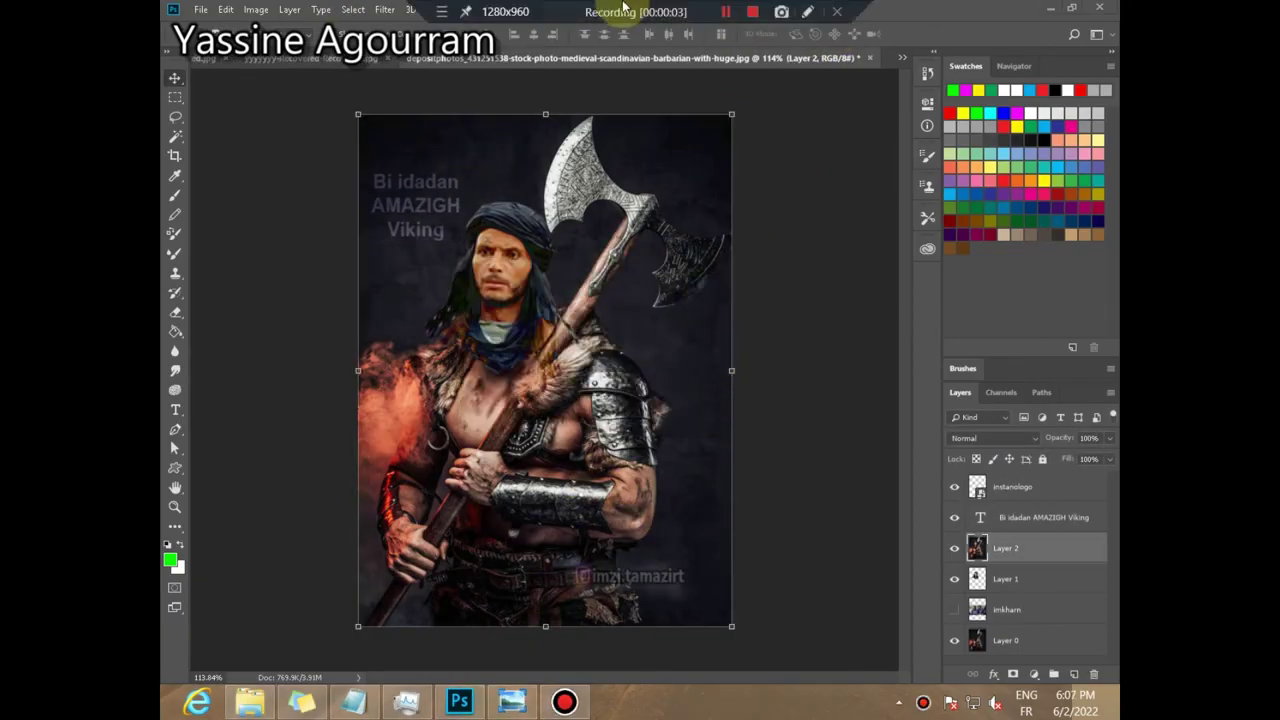
Step: Start saving the composite under a new name and choose the tabadol folder inside Downloads
click(201, 9)
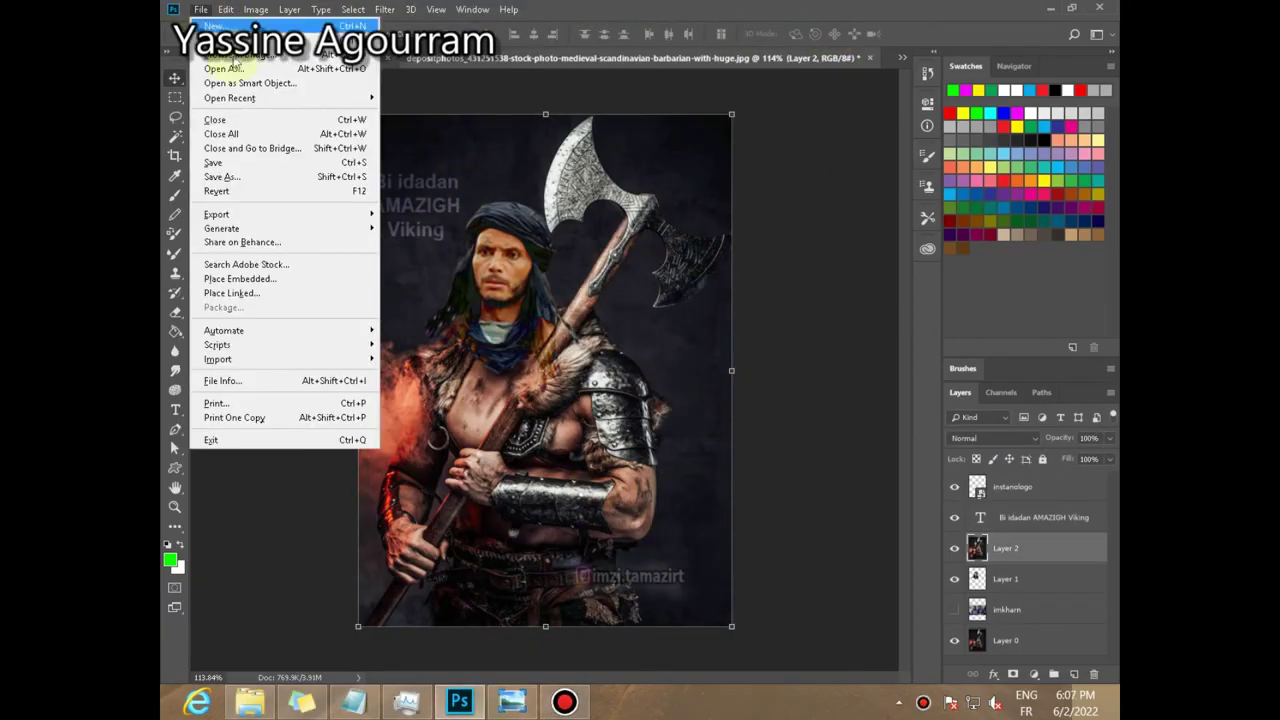
click(222, 176)
click(210, 152)
scroll(545, 200, down, 10)
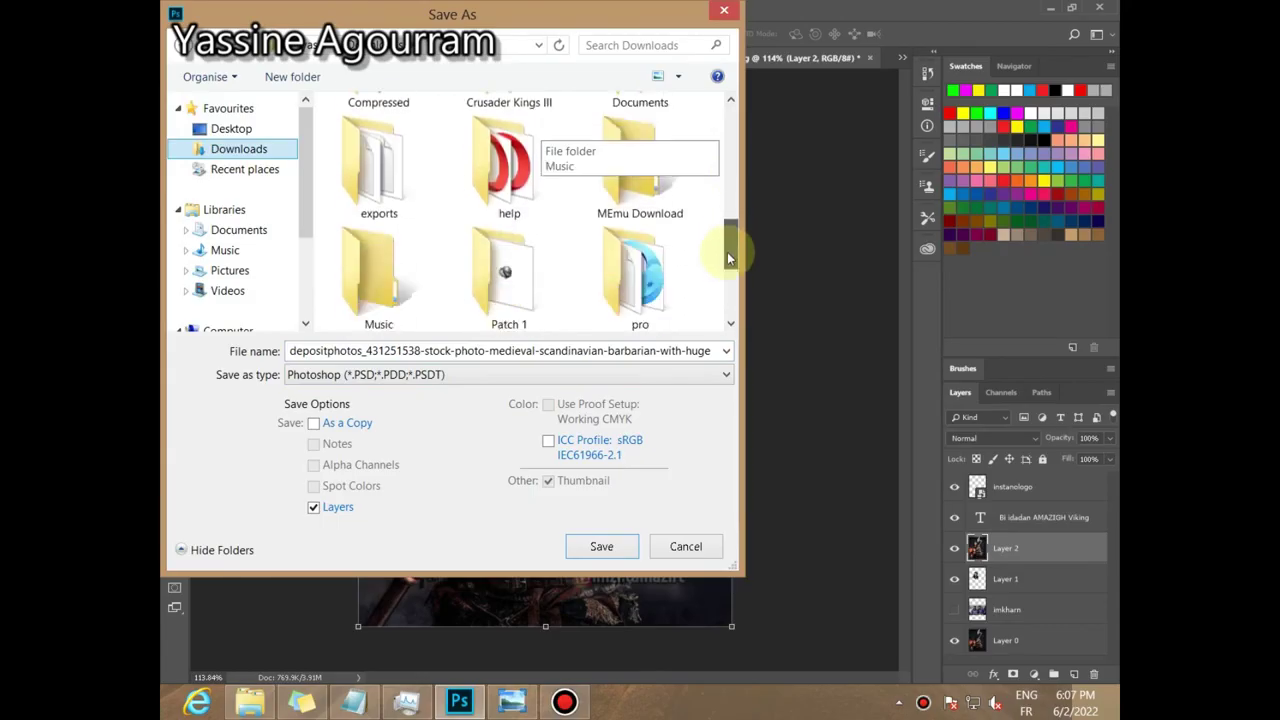
double_click(657, 277)
Step: Save the picture as a JPEG named yow and accept the JPEG options
click(475, 374)
click(345, 528)
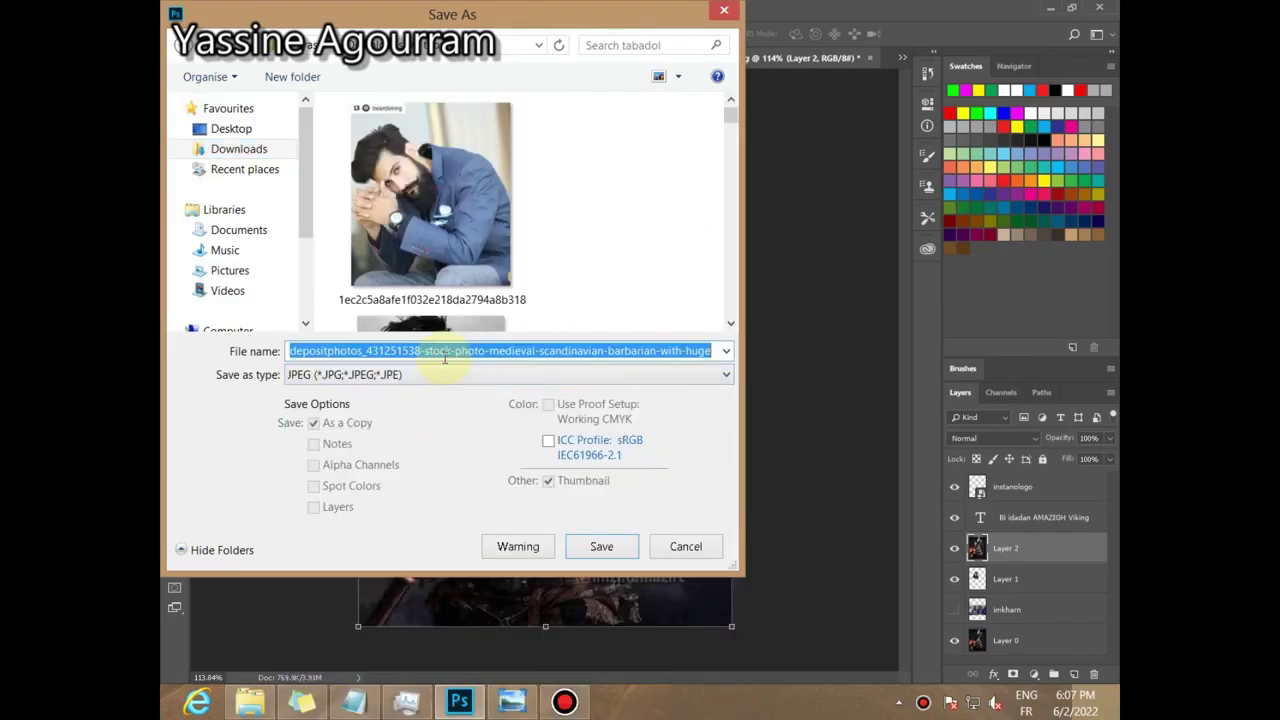
text(yow)
click(601, 546)
click(640, 244)
click(760, 208)
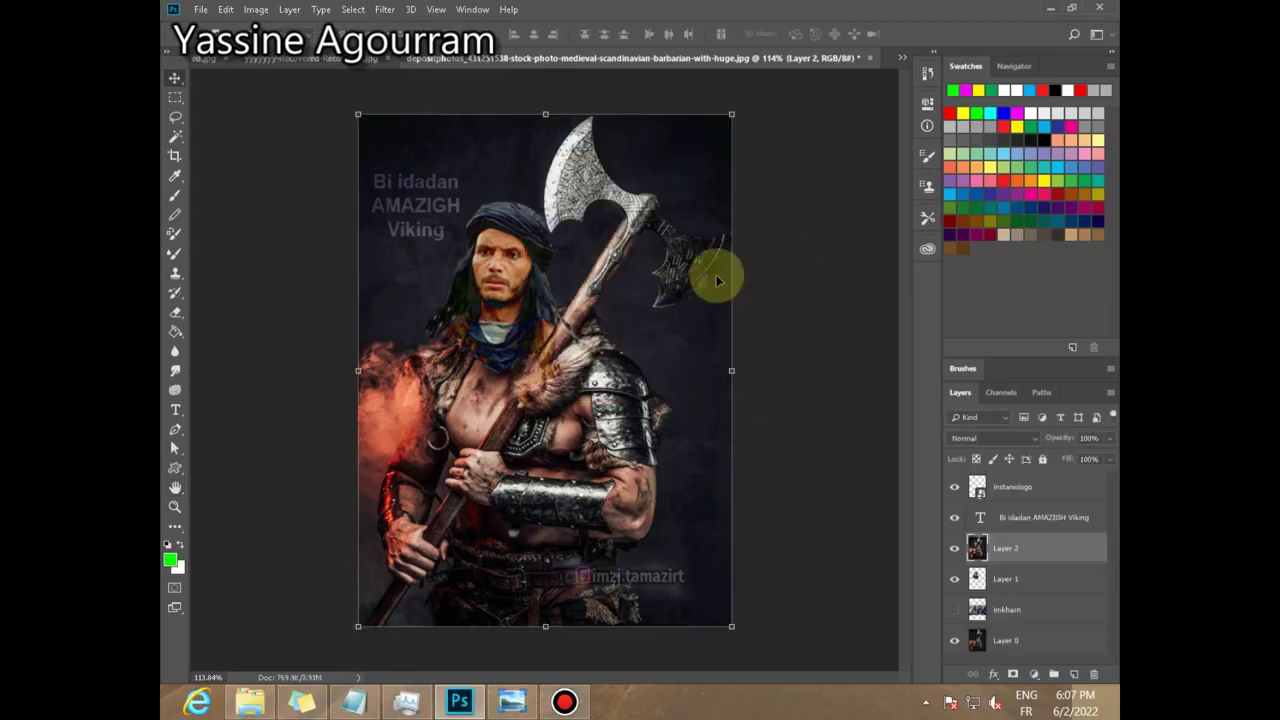
Step: Switch to File Explorer and open the yow picture from the tabadol folder in Downloads
key(alt+Tab)
click(250, 134)
scroll(994, 543, down, 3)
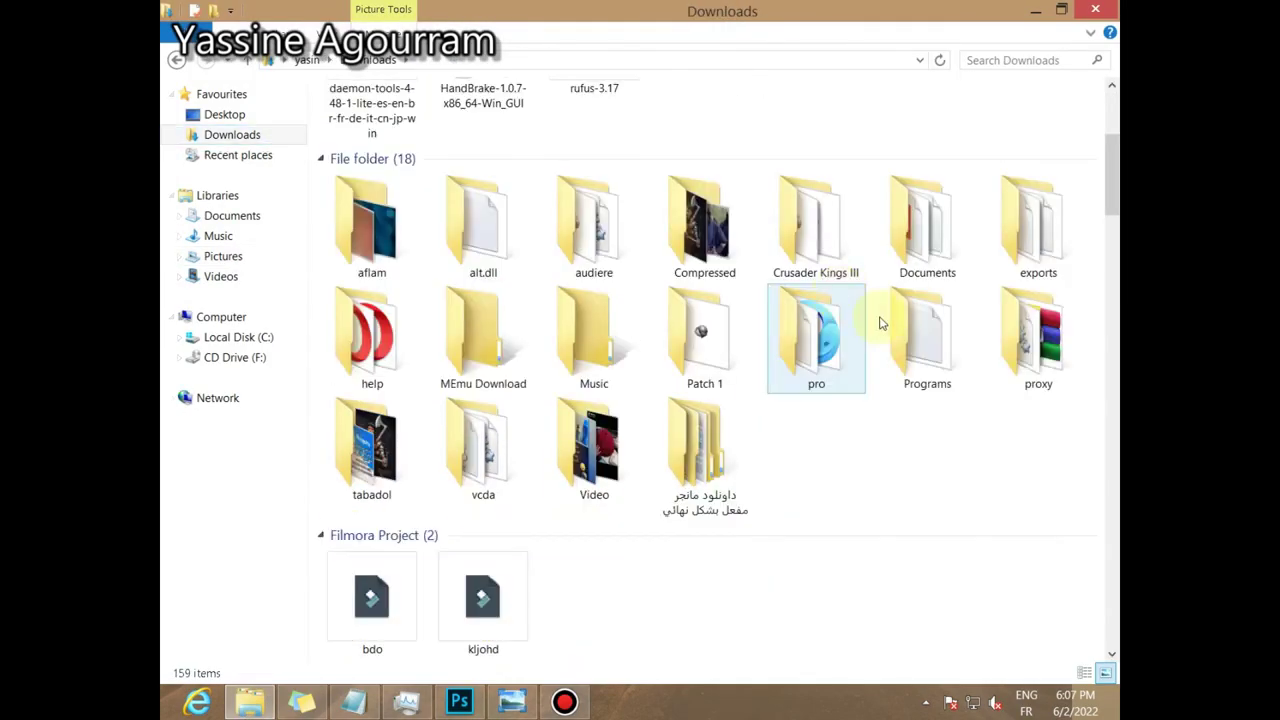
double_click(371, 429)
scroll(378, 165, down, 8)
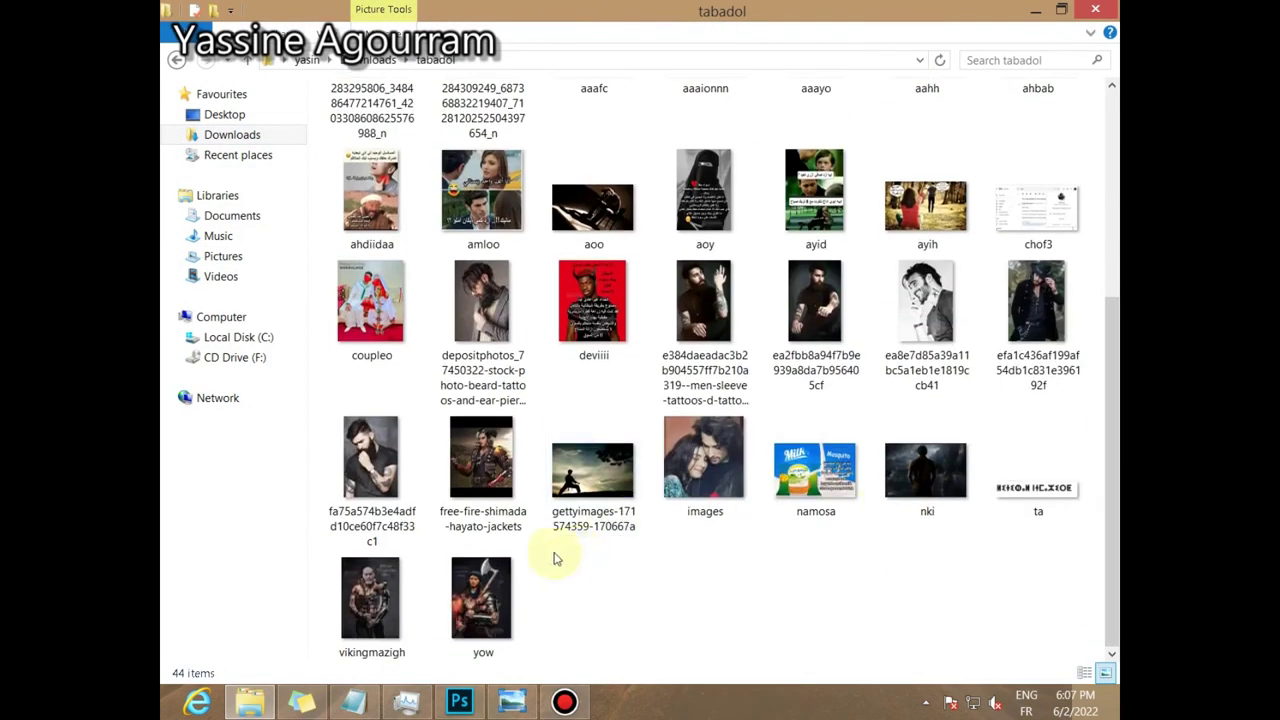
double_click(488, 590)
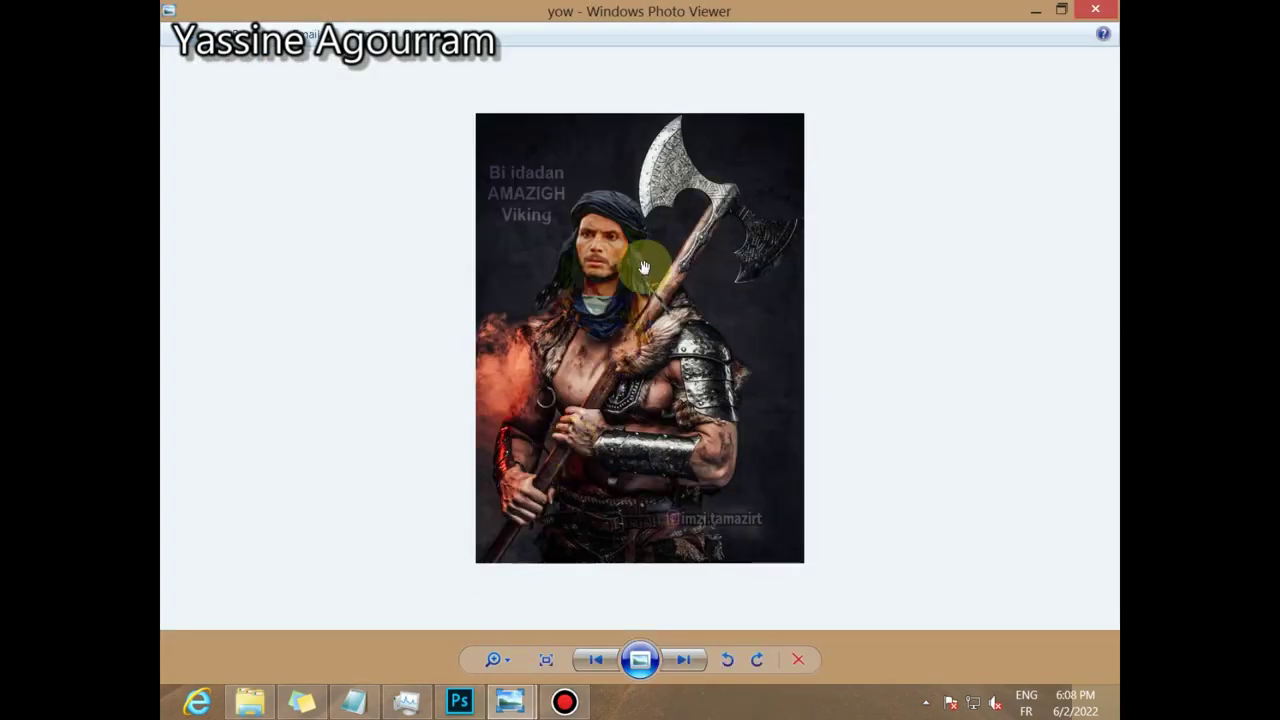
Step: Examine the exported picture up close, checking how the head, turban and scarf blend with the warrior's body
scroll(644, 268, up, 3)
scroll(645, 280, down, 2)
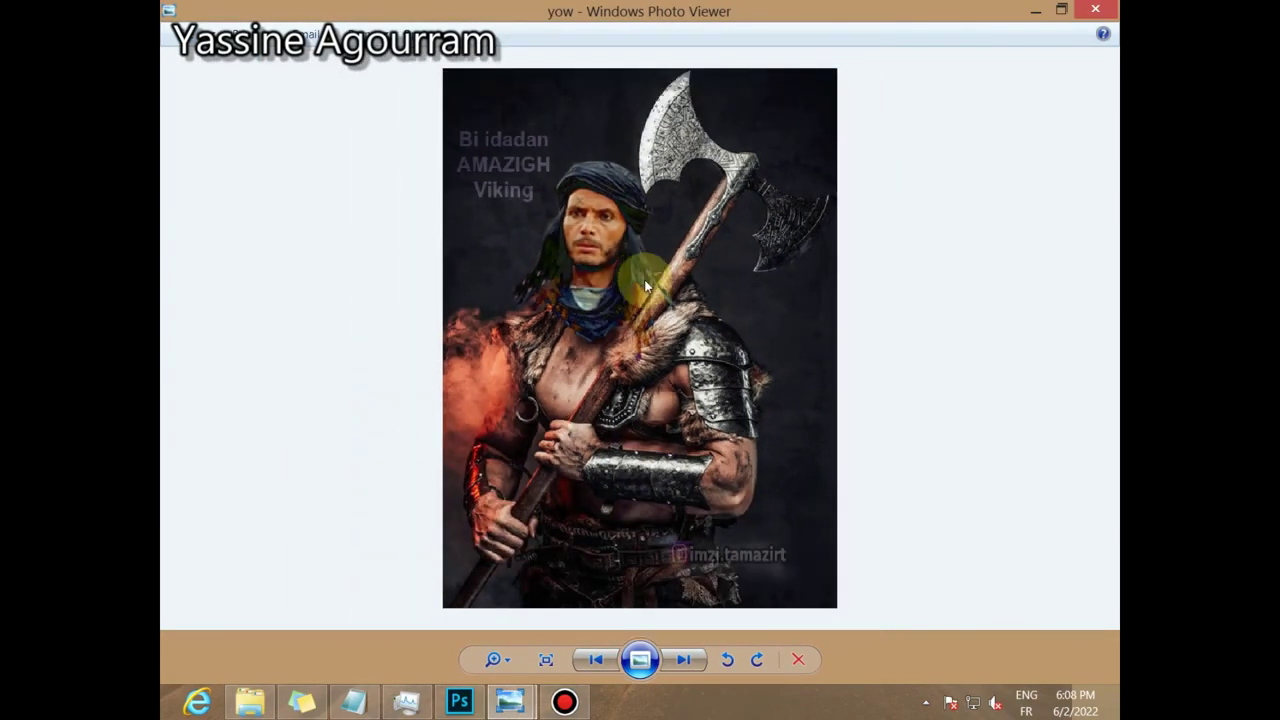
scroll(620, 245, down, 1)
scroll(644, 244, up, 2)
scroll(644, 244, up, 3)
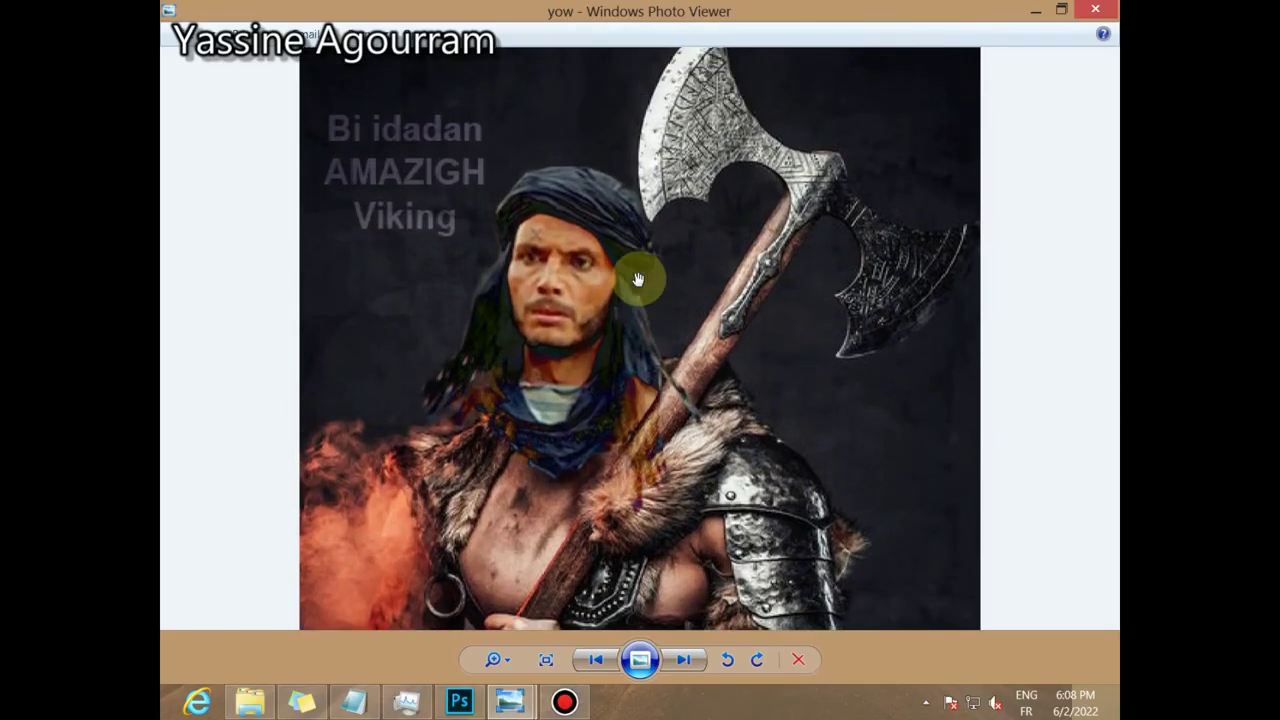
scroll(637, 277, down, 1)
drag(637, 281, 654, 229)
scroll(651, 232, up, 2)
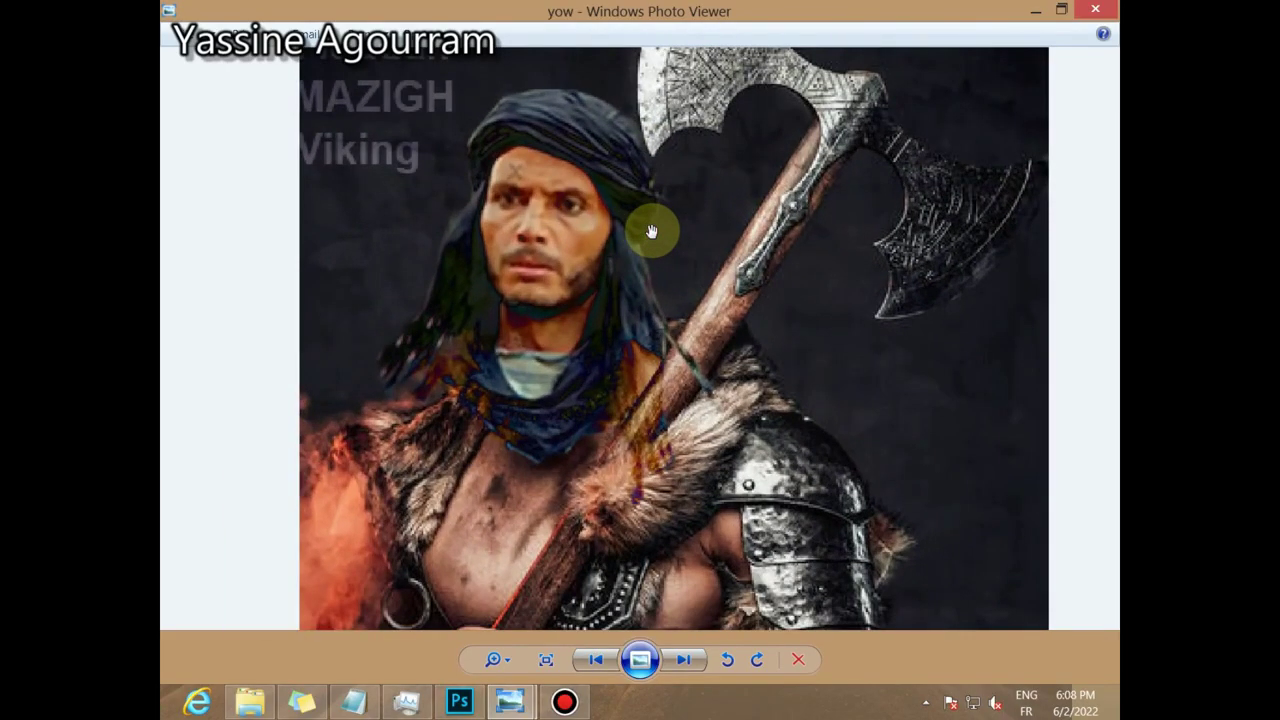
scroll(651, 232, down, 2)
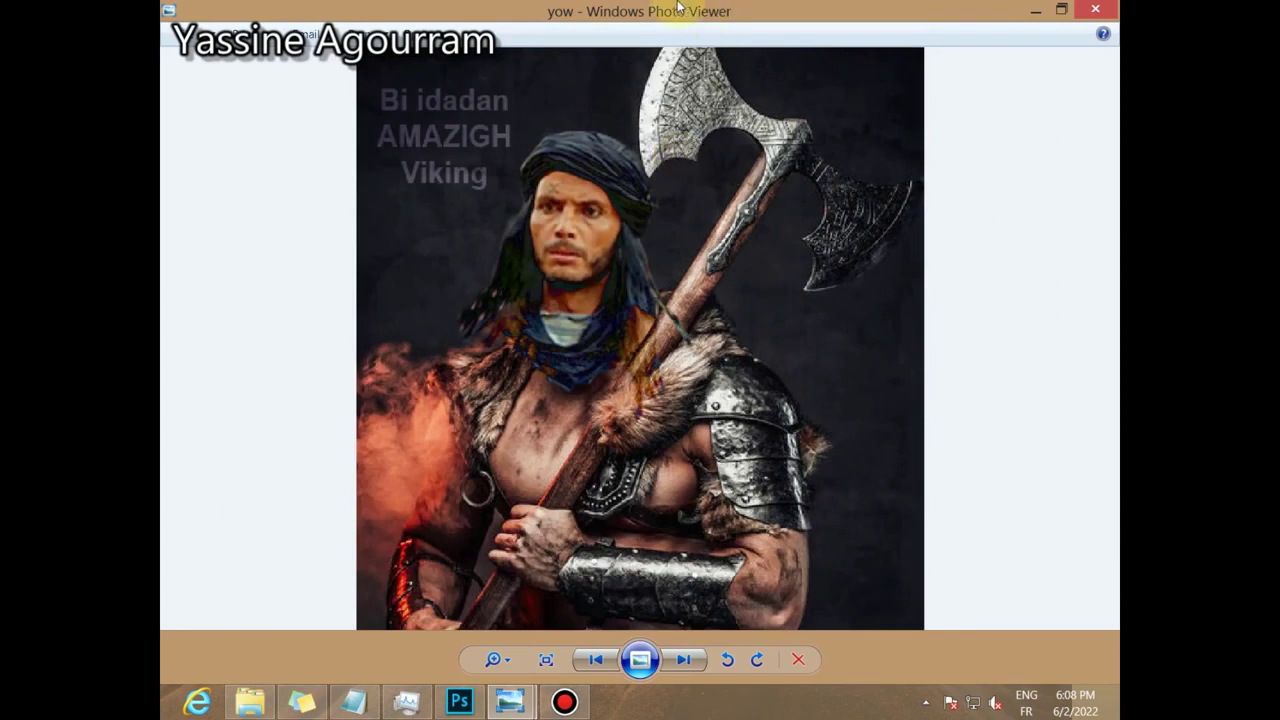